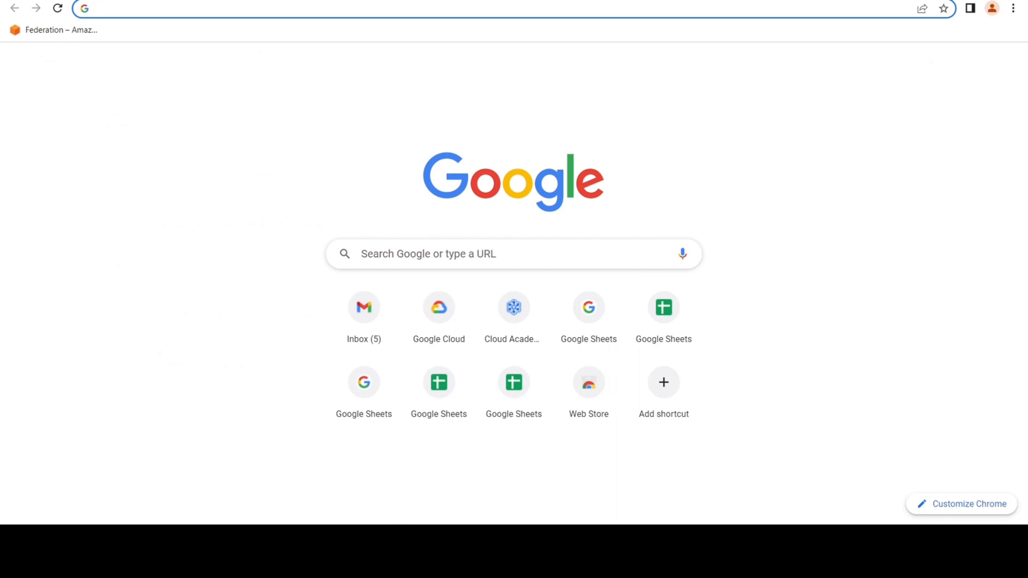
Open a new Incognito window and load cloud.google.com.
{"action": "left_click", "coordinate": [1013, 8]}
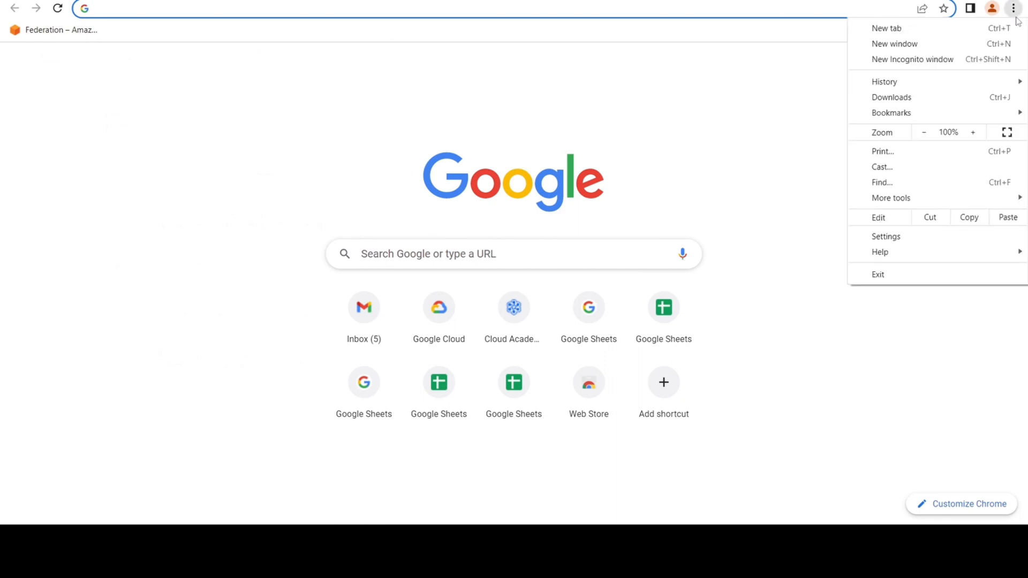
{"action": "left_click", "coordinate": [911, 60]}
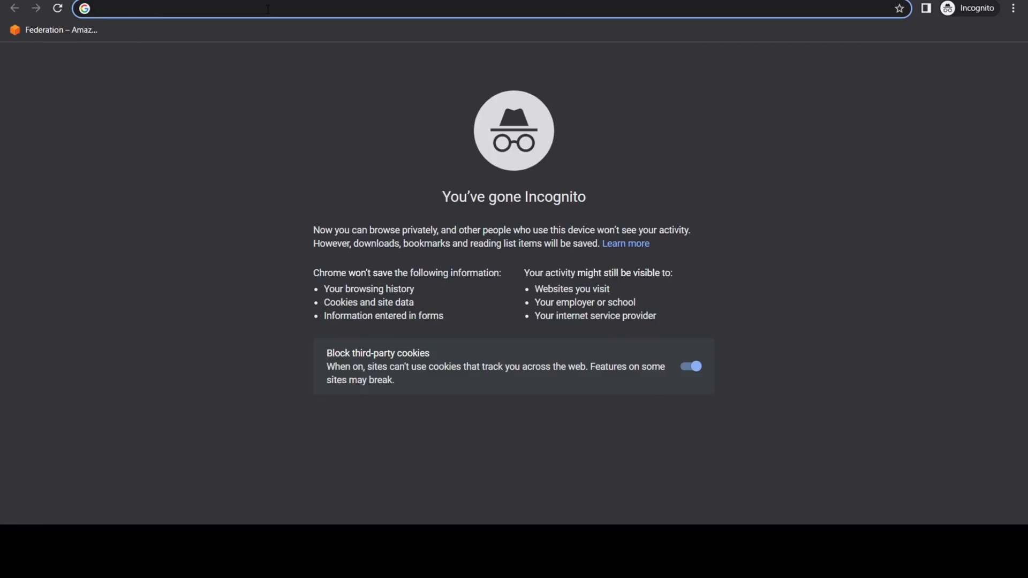
{"action": "type", "text": "cloud."}
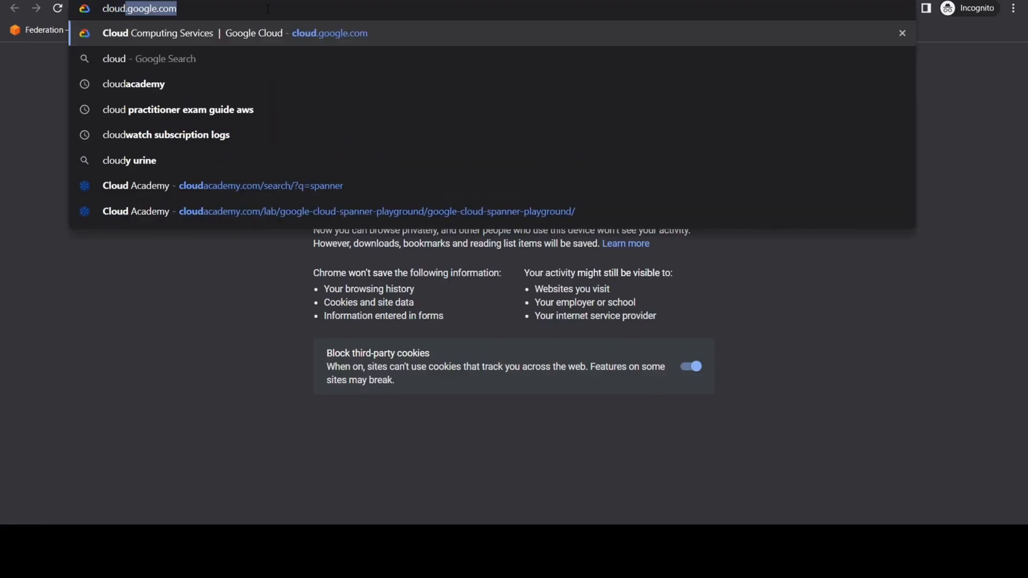
{"action": "type", "text": "google.com"}
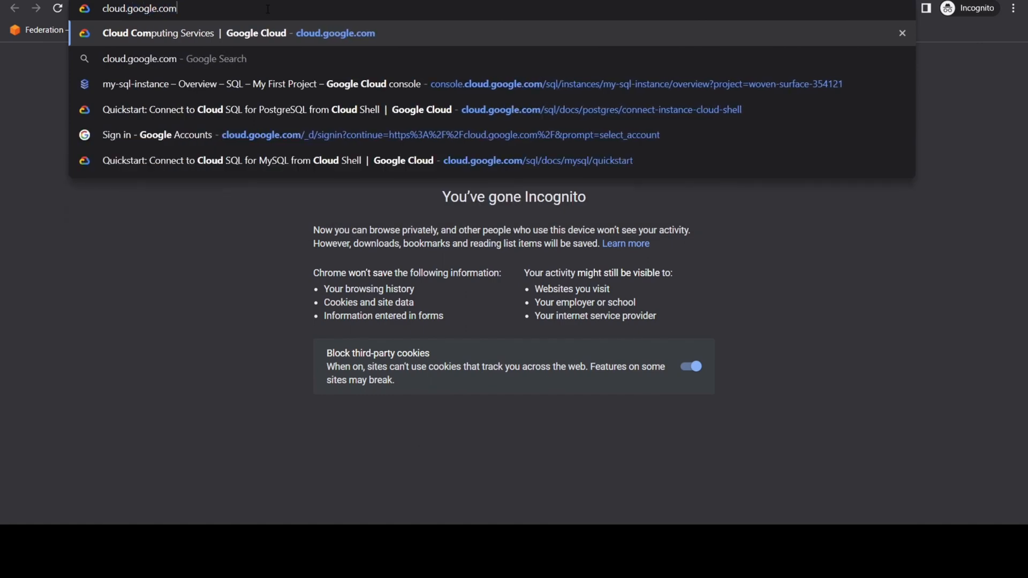
{"action": "key", "text": "Return"}
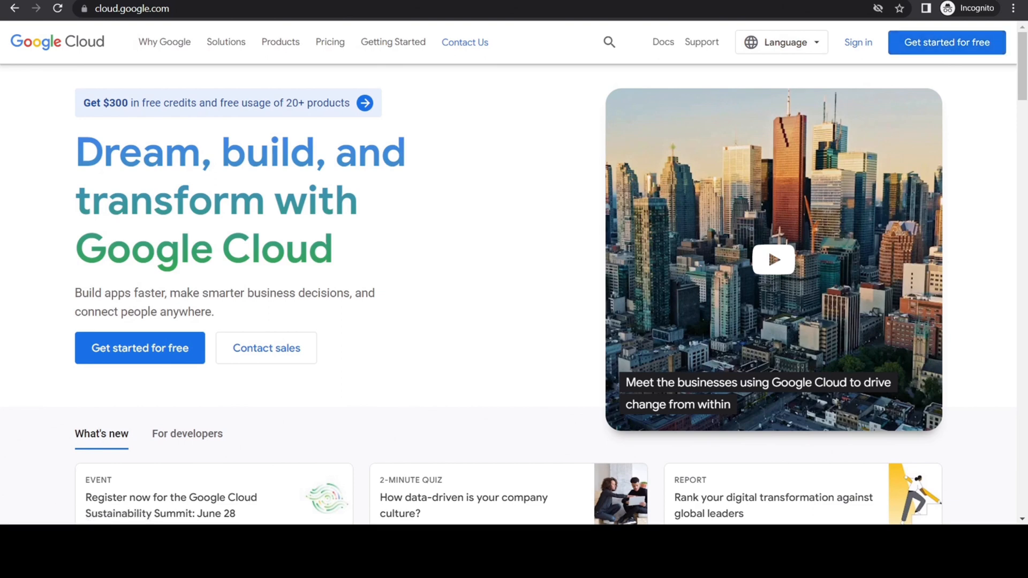
Sign in to Google Cloud with the Google account's e-mail and enter the account password.
{"action": "left_click", "coordinate": [858, 47]}
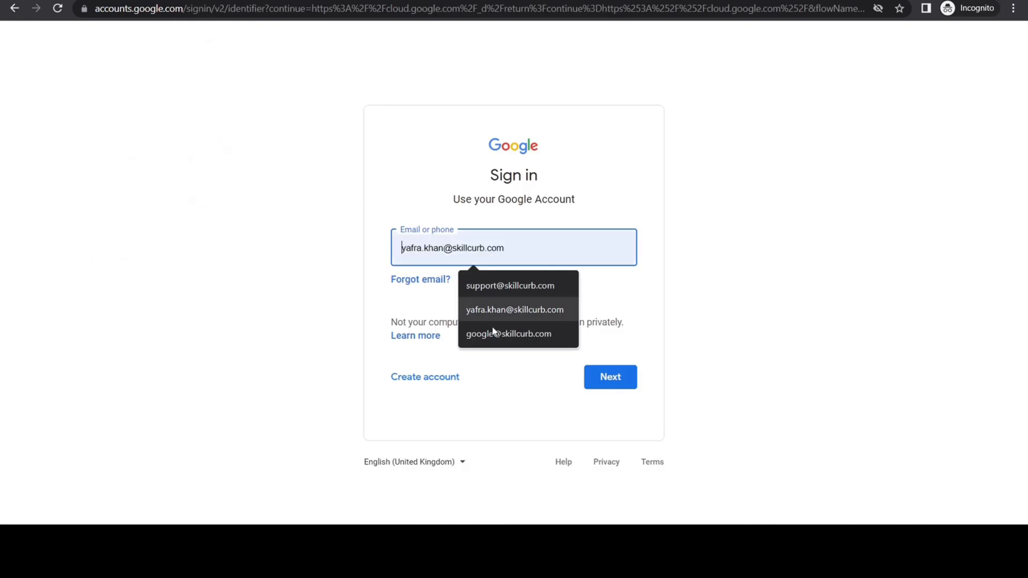
{"action": "left_click", "coordinate": [498, 334]}
{"action": "key", "text": "Return"}
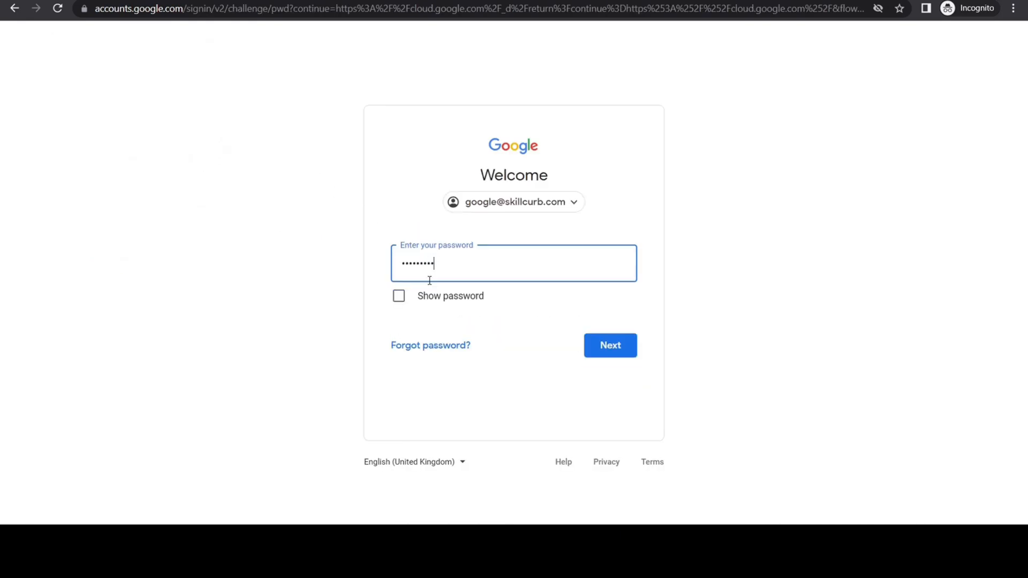
{"action": "left_click", "coordinate": [611, 346]}
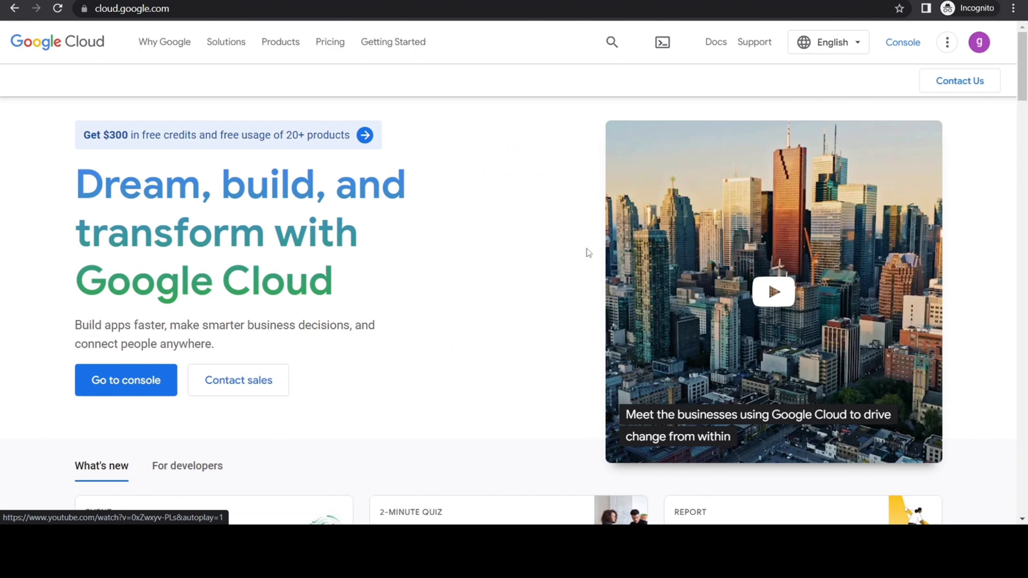
Go to the Google Cloud console, search for "sql" and open the SQL product page.
{"action": "left_click", "coordinate": [906, 46]}
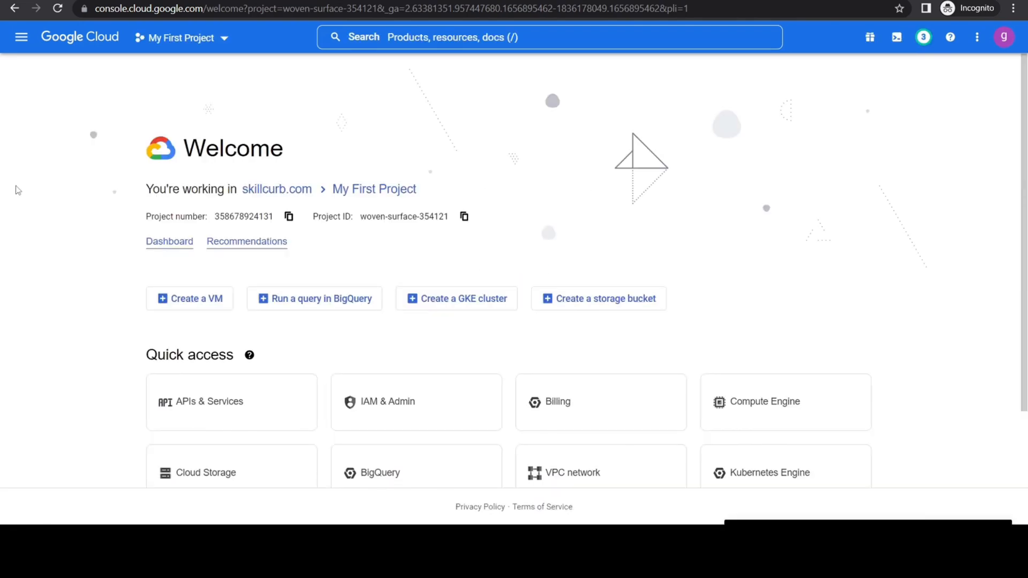
{"action": "left_click", "coordinate": [421, 39]}
{"action": "type", "text": "sq"}
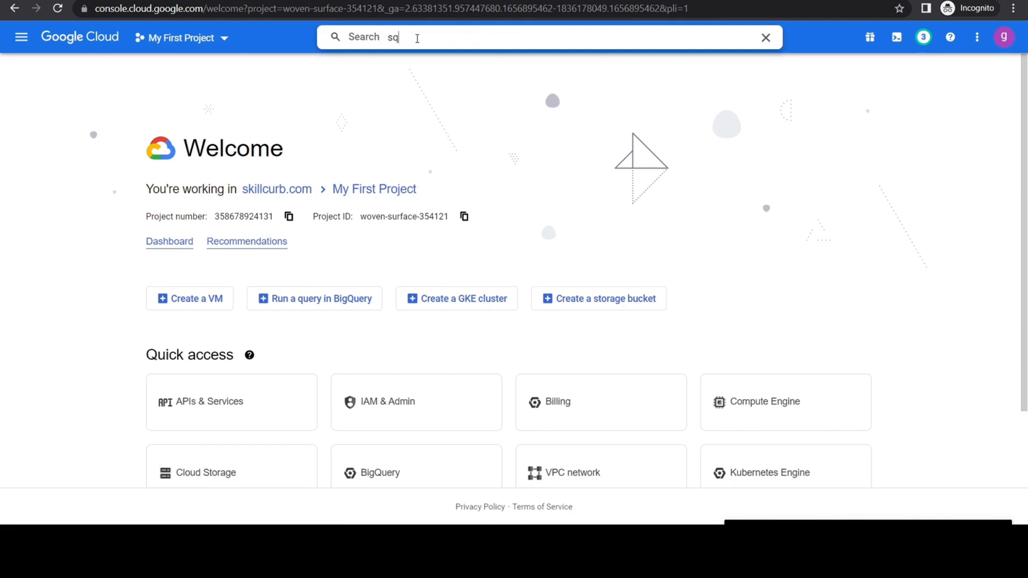
{"action": "type", "text": "l"}
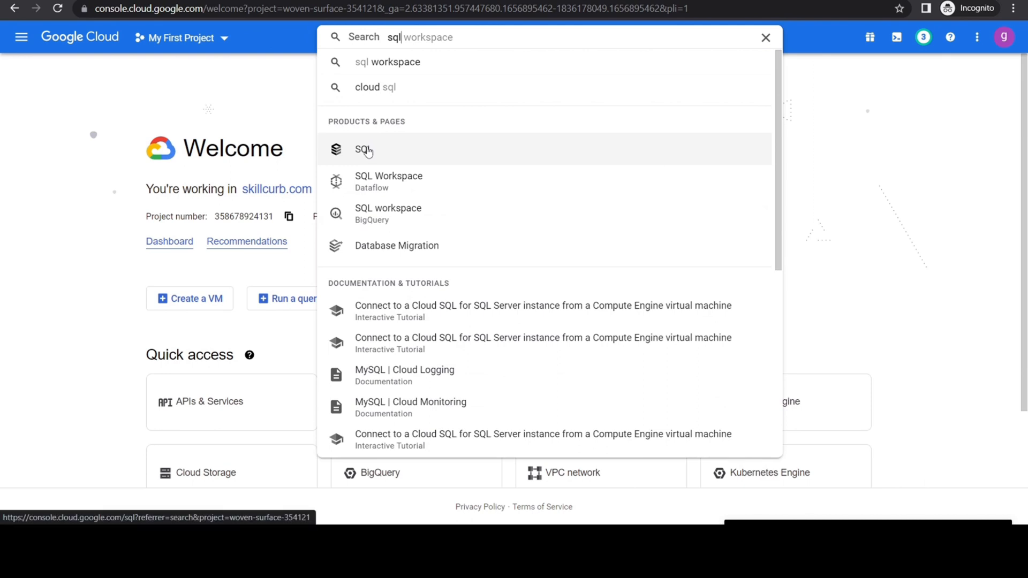
{"action": "left_click", "coordinate": [368, 152]}
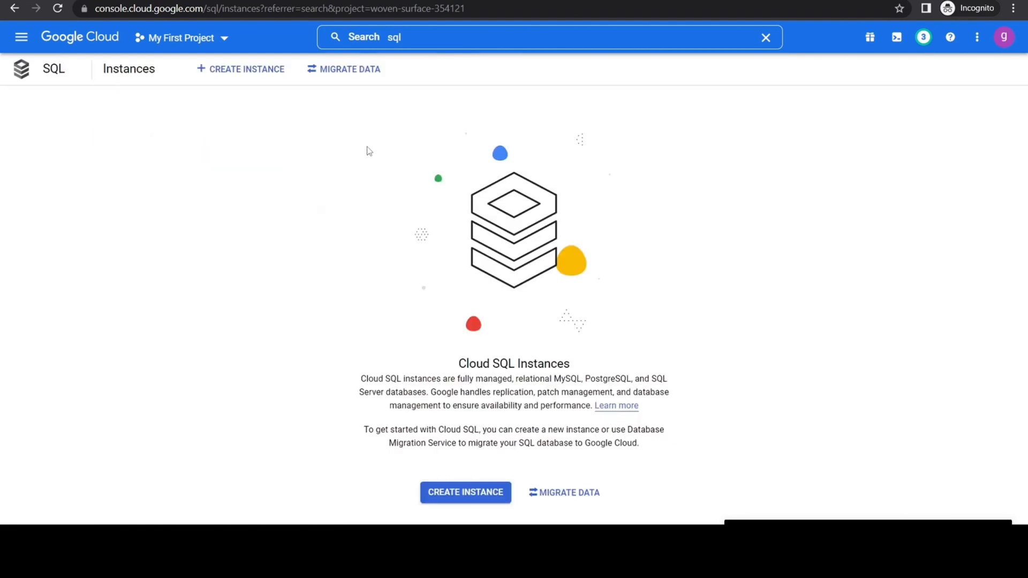
Start a new MySQL instance, set its instance ID to mysql-instance and enter the root user's password.
{"action": "left_click", "coordinate": [465, 500]}
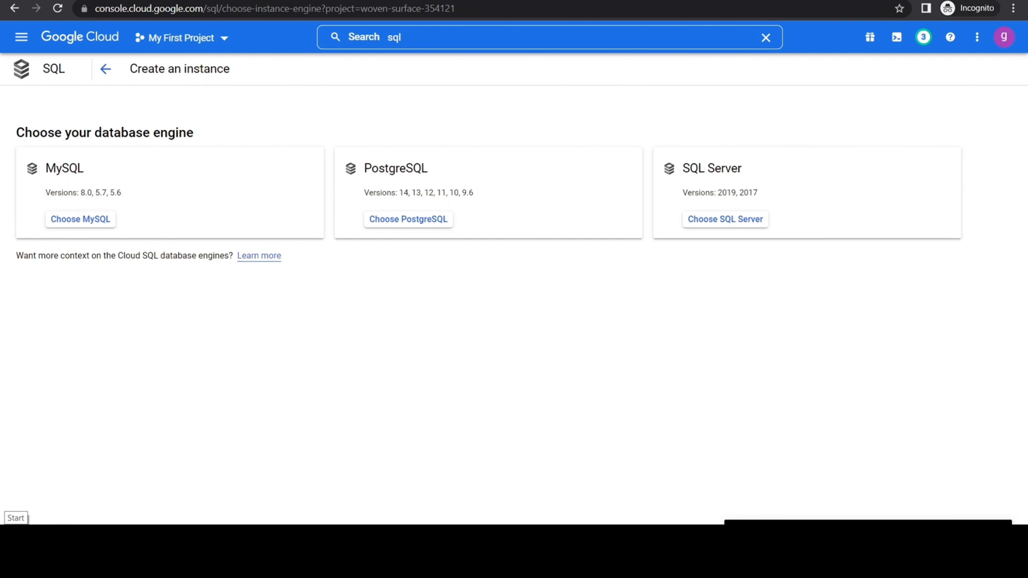
{"action": "left_click", "coordinate": [81, 220]}
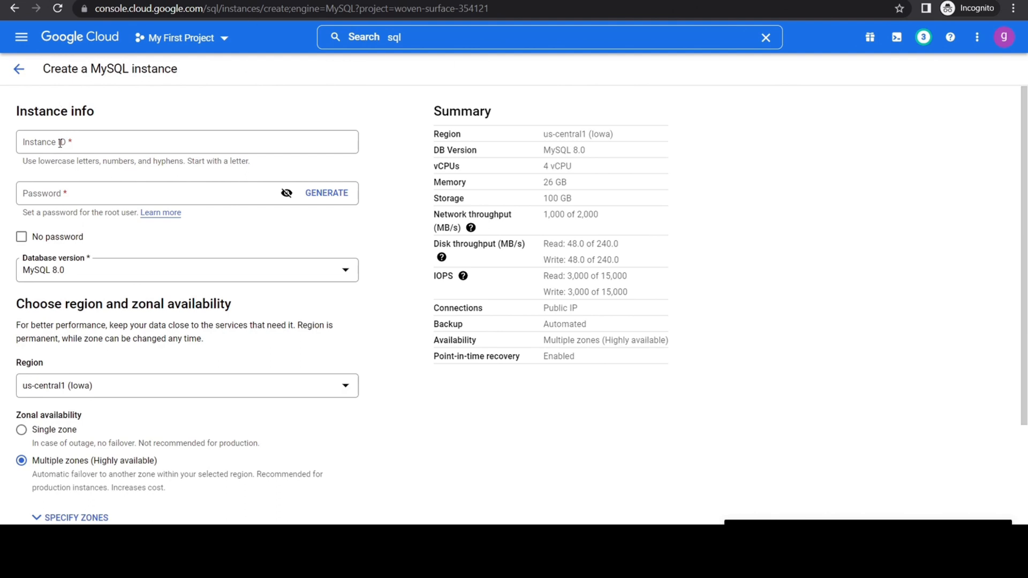
{"action": "left_click", "coordinate": [38, 142]}
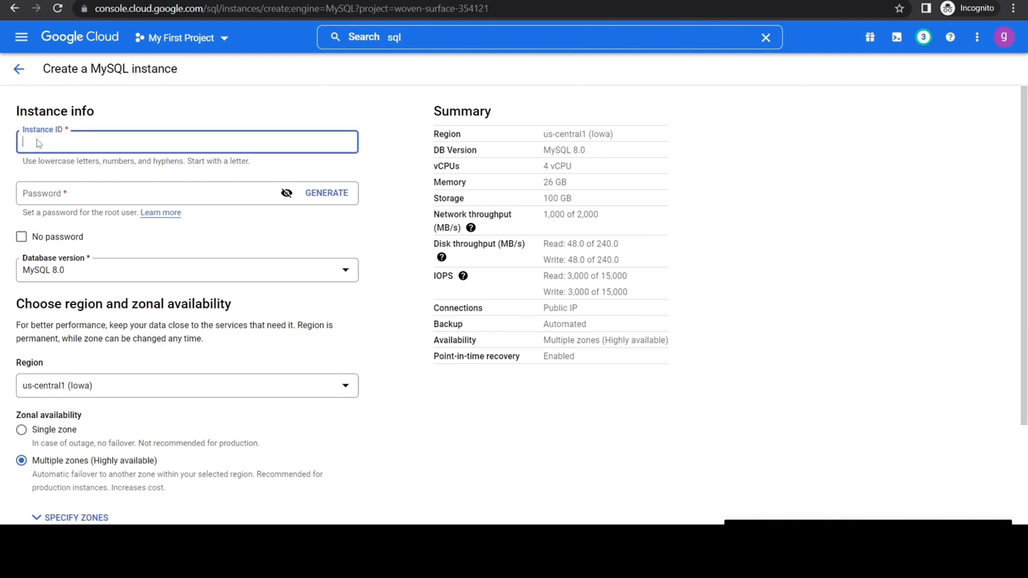
{"action": "type", "text": "mysql-instance"}
{"action": "left_click", "coordinate": [51, 191]}
{"action": "type", "text": "•••••••••"}
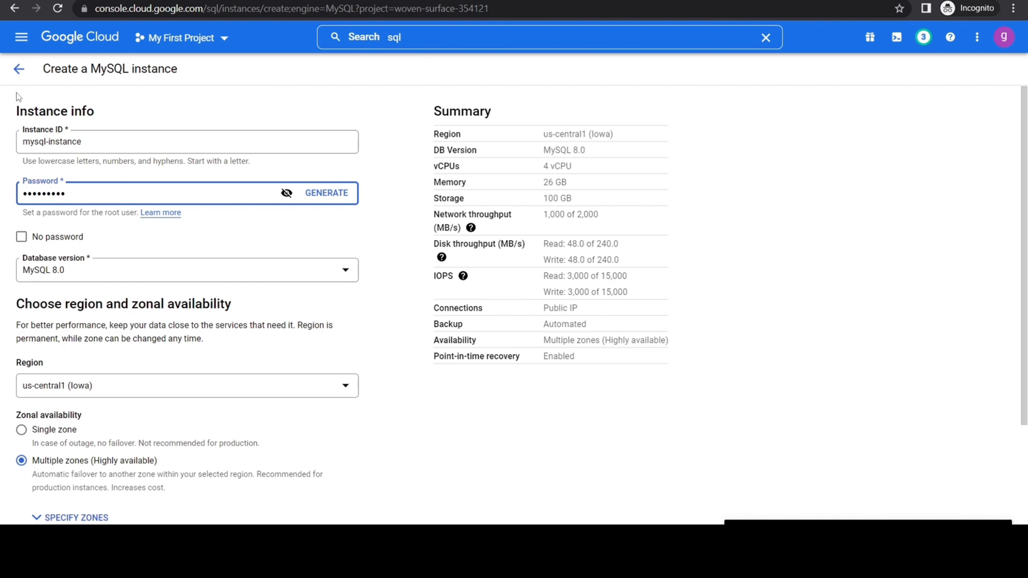
Choose MySQL 8.0 as the database version and create the instance with the default region and zonal availability.
{"action": "left_click", "coordinate": [345, 271]}
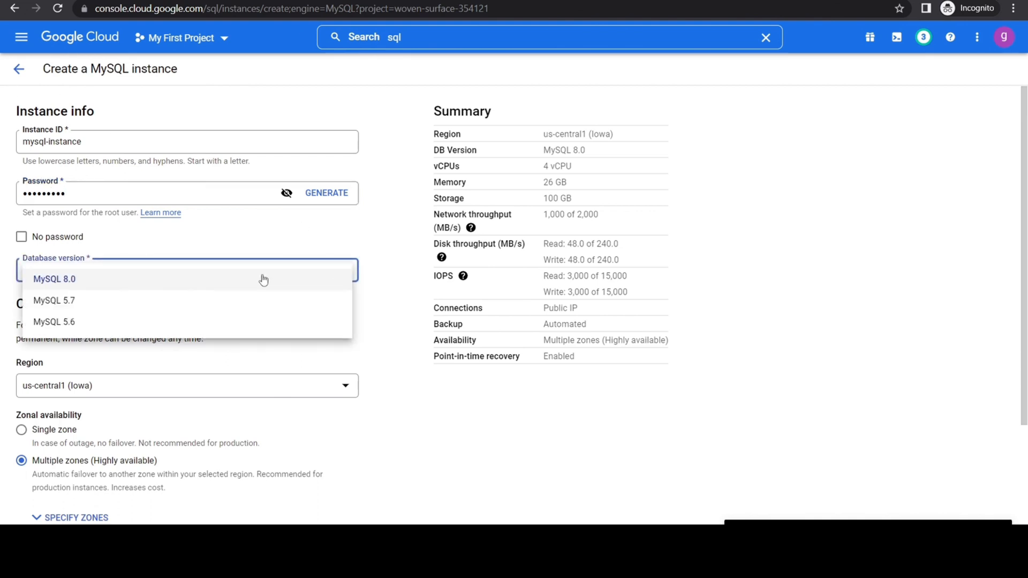
{"action": "left_click", "coordinate": [51, 283]}
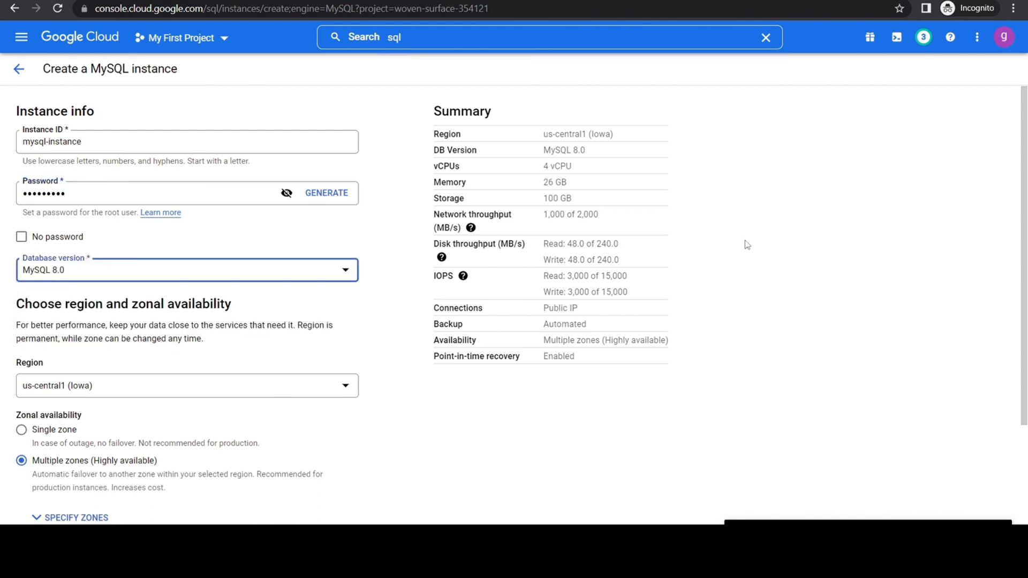
{"action": "left_click_drag", "start_coordinate": [1025, 246], "coordinate": [1025, 384]}
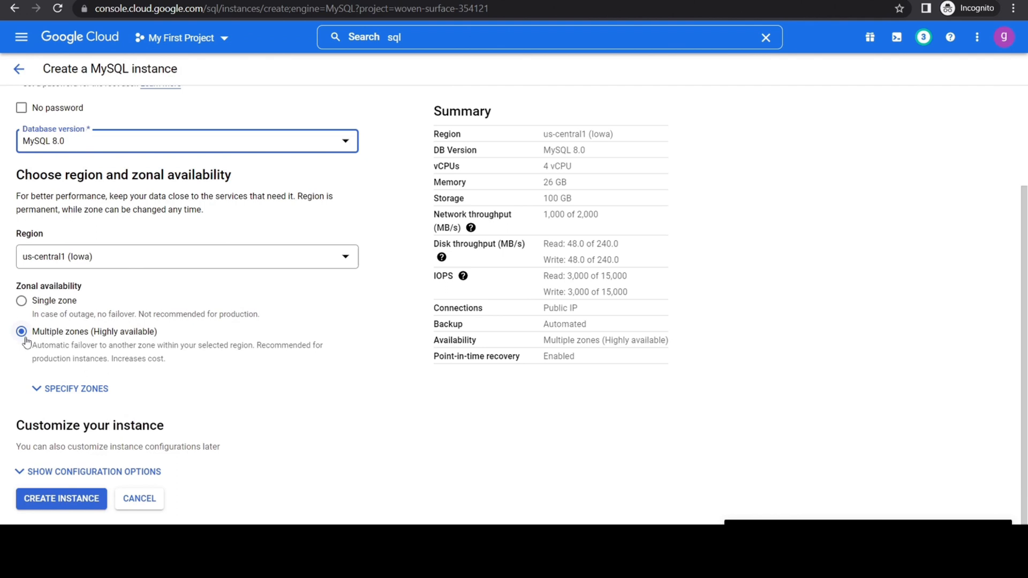
{"action": "left_click", "coordinate": [2, 204]}
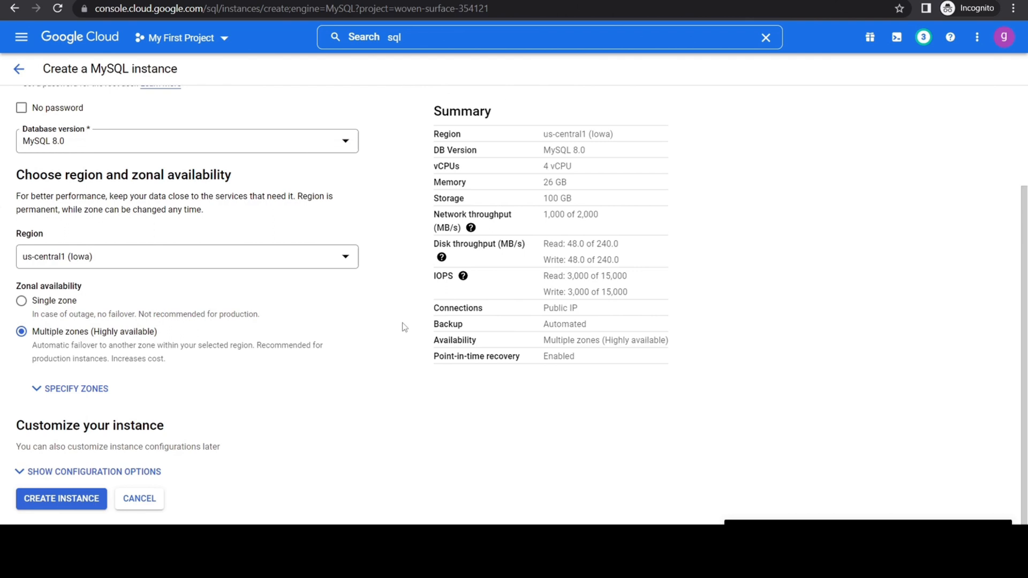
{"action": "left_click", "coordinate": [56, 503]}
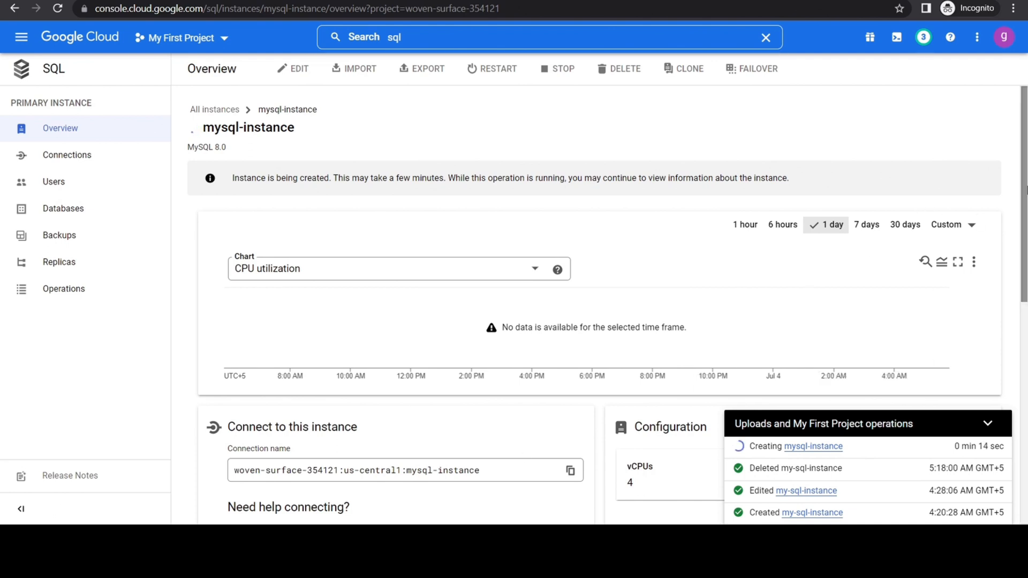
Create a database named demoDB in mysql-instance with the utf8 character set and default collation.
{"action": "left_click_drag", "start_coordinate": [1024, 172], "coordinate": [1026, 382]}
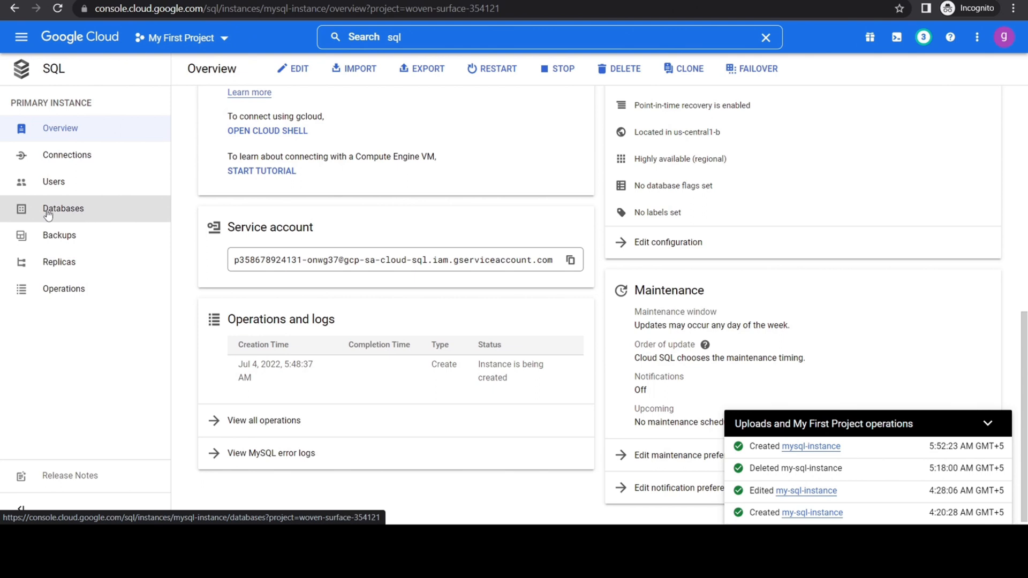
{"action": "left_click", "coordinate": [78, 216]}
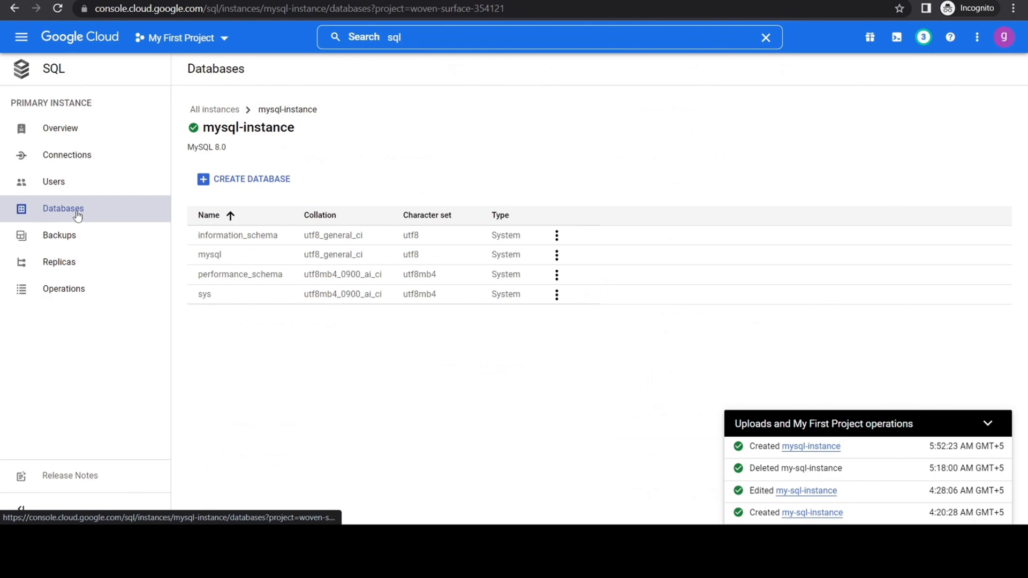
{"action": "left_click", "coordinate": [250, 180]}
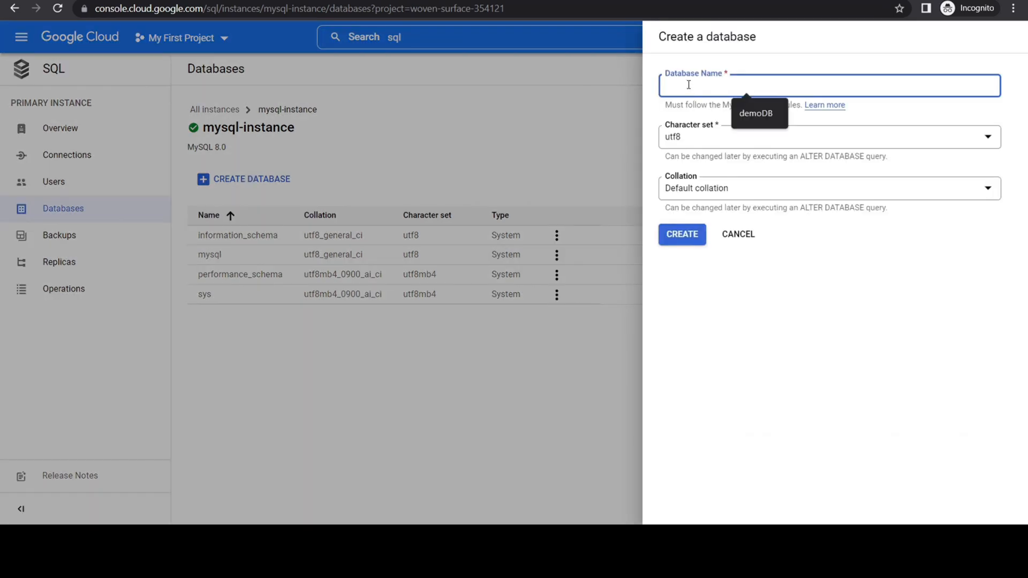
{"action": "type", "text": "demoDB"}
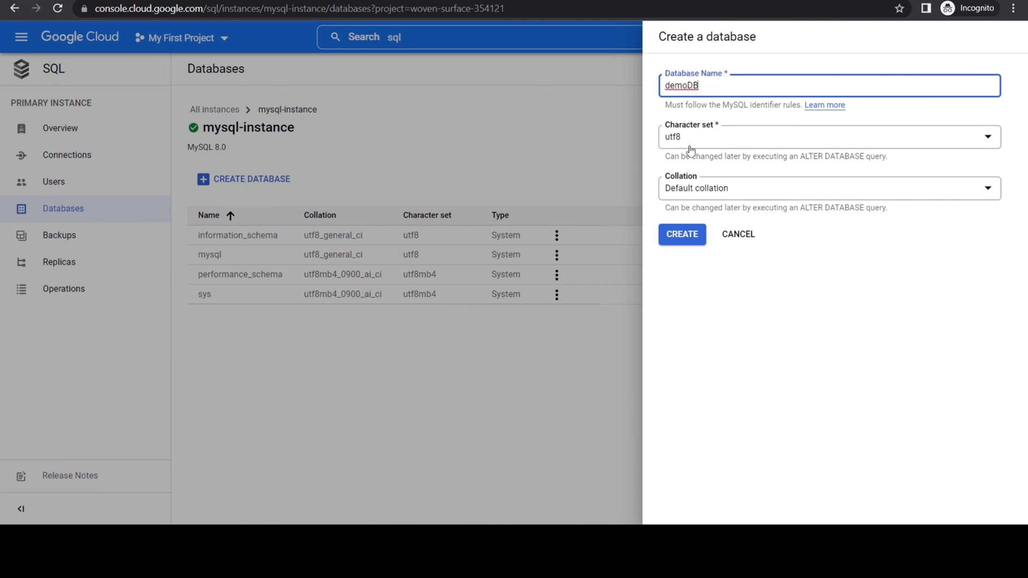
{"action": "left_click", "coordinate": [681, 236]}
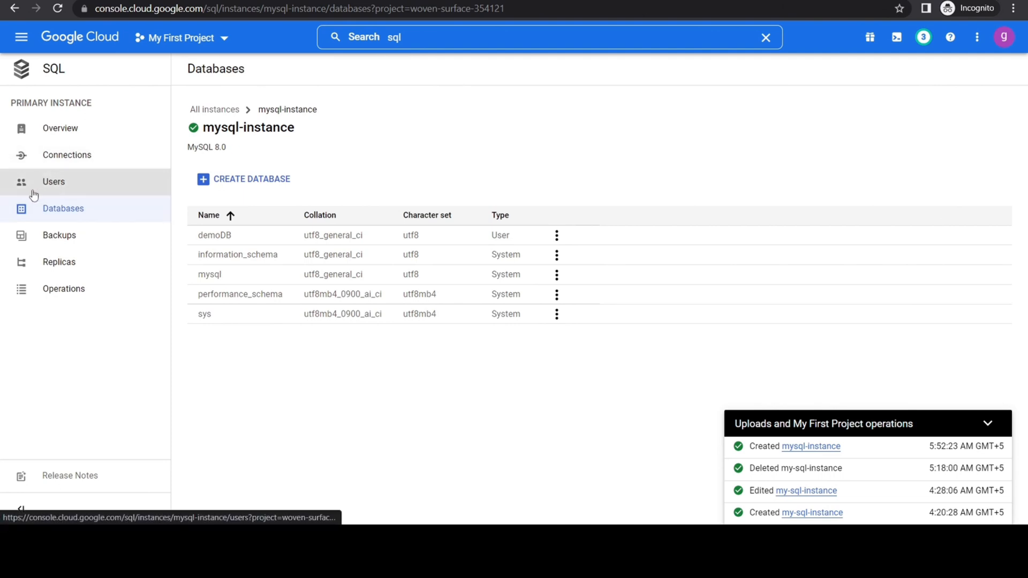
Add a user account to mysql-instance with Cloud IAM authentication, using the user's e-mail as the principal.
{"action": "left_click", "coordinate": [64, 187]}
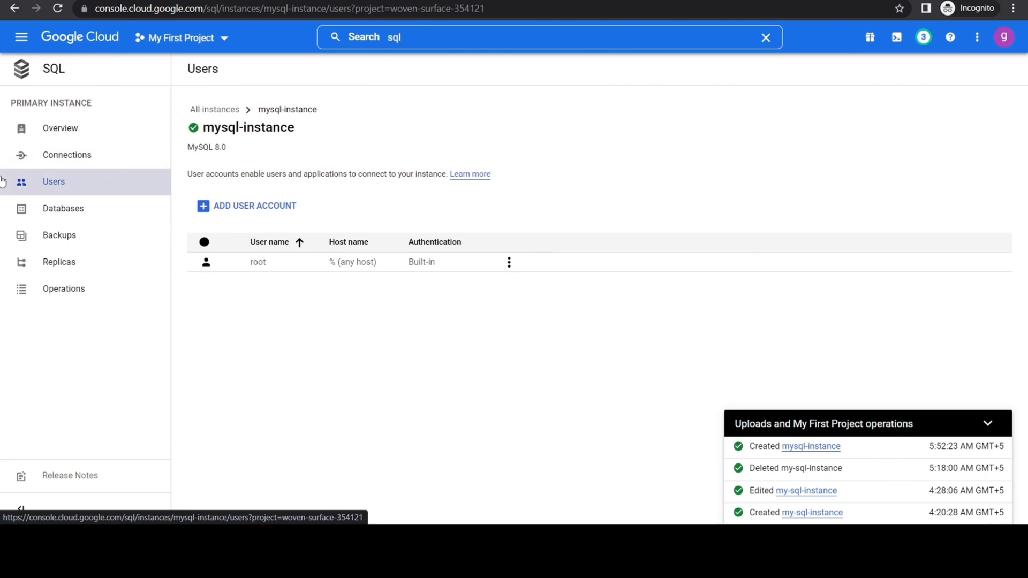
{"action": "left_click", "coordinate": [253, 211]}
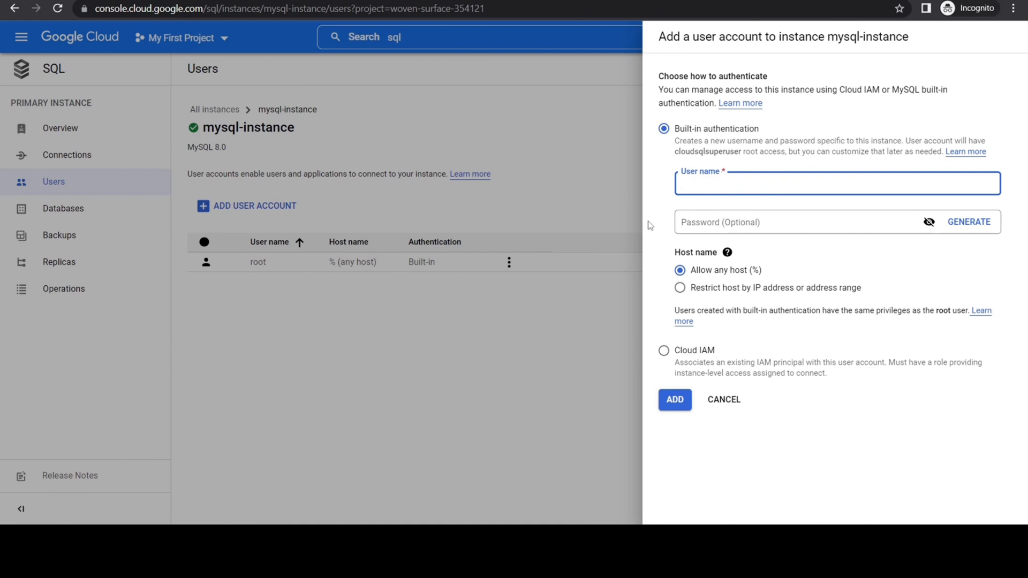
{"action": "left_click", "coordinate": [663, 350]}
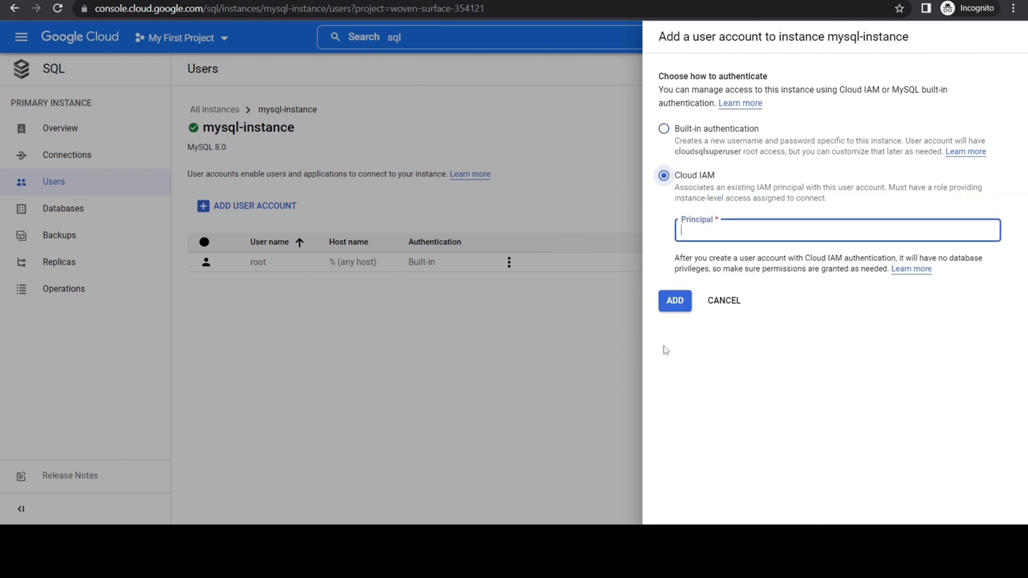
{"action": "left_click", "coordinate": [703, 233]}
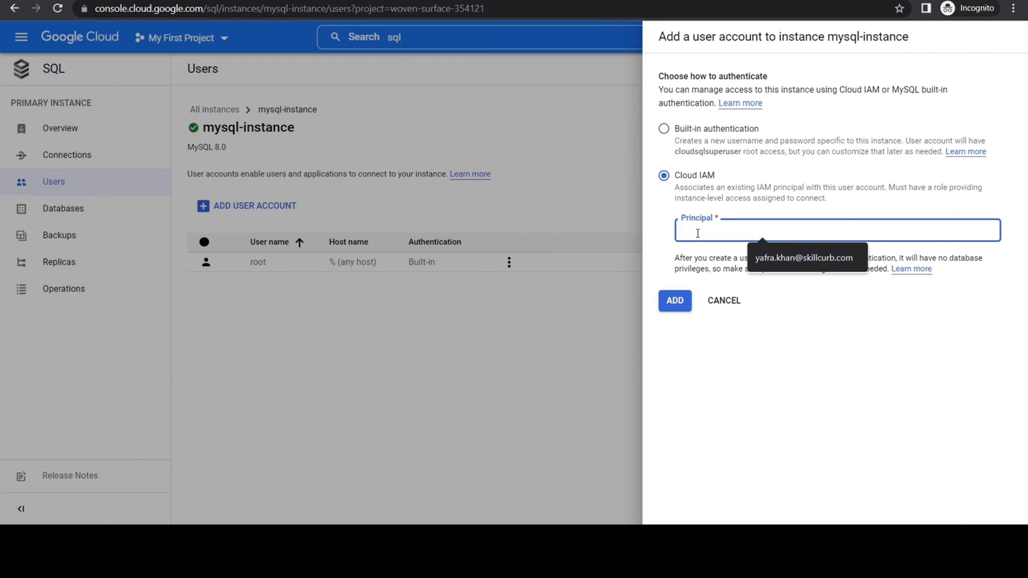
{"action": "type", "text": "y"}
{"action": "left_click", "coordinate": [779, 259]}
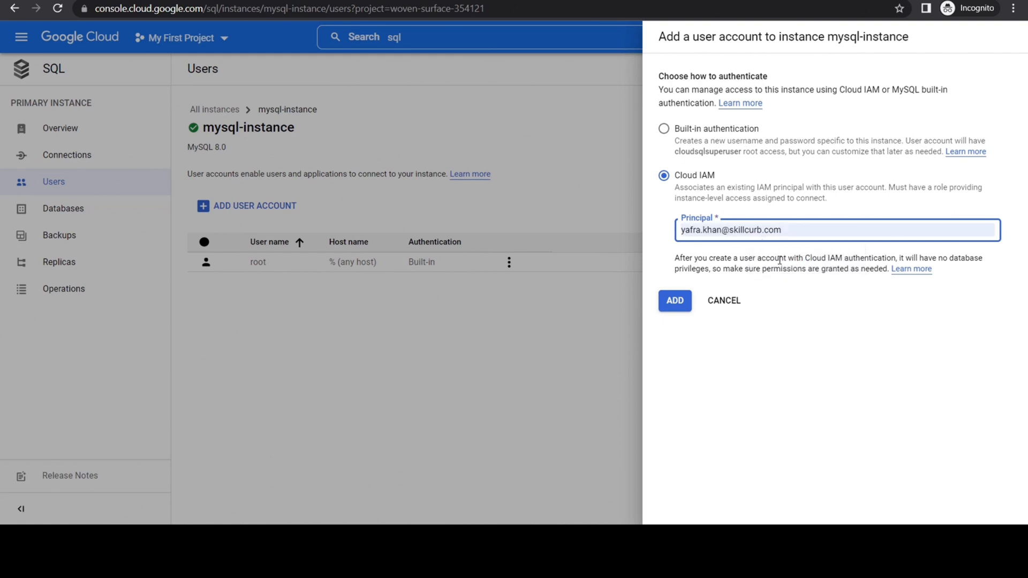
{"action": "left_click", "coordinate": [674, 304]}
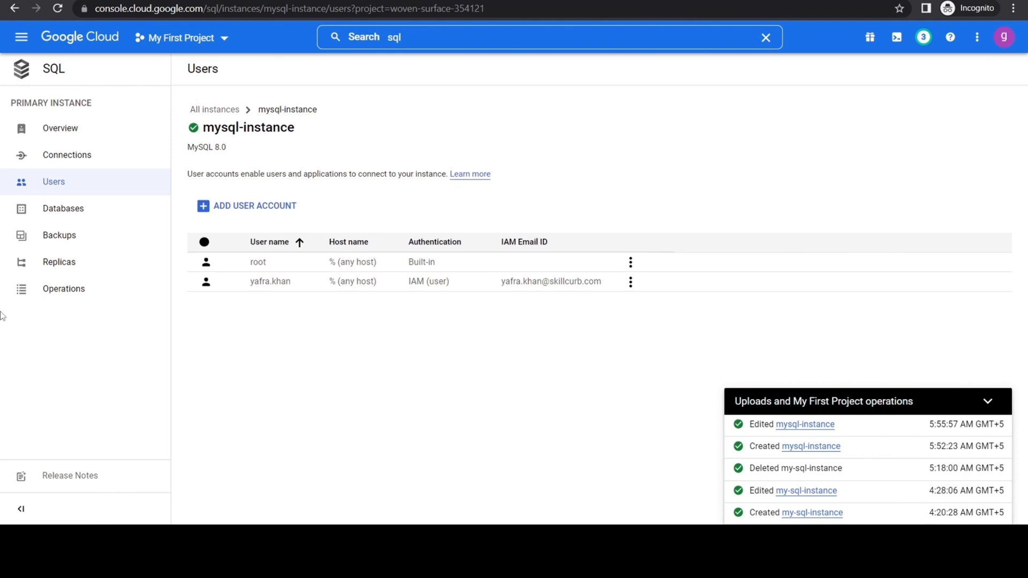
Open Cloud Shell from the overview of mysql-instance to connect using gcloud.
{"action": "left_click", "coordinate": [58, 137]}
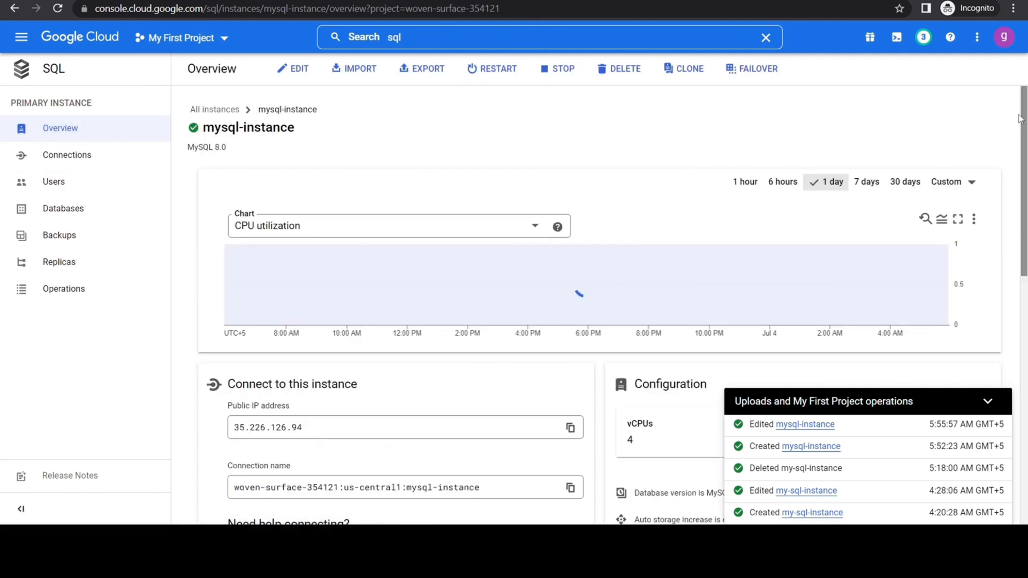
{"action": "left_click_drag", "start_coordinate": [1024, 148], "coordinate": [1025, 362]}
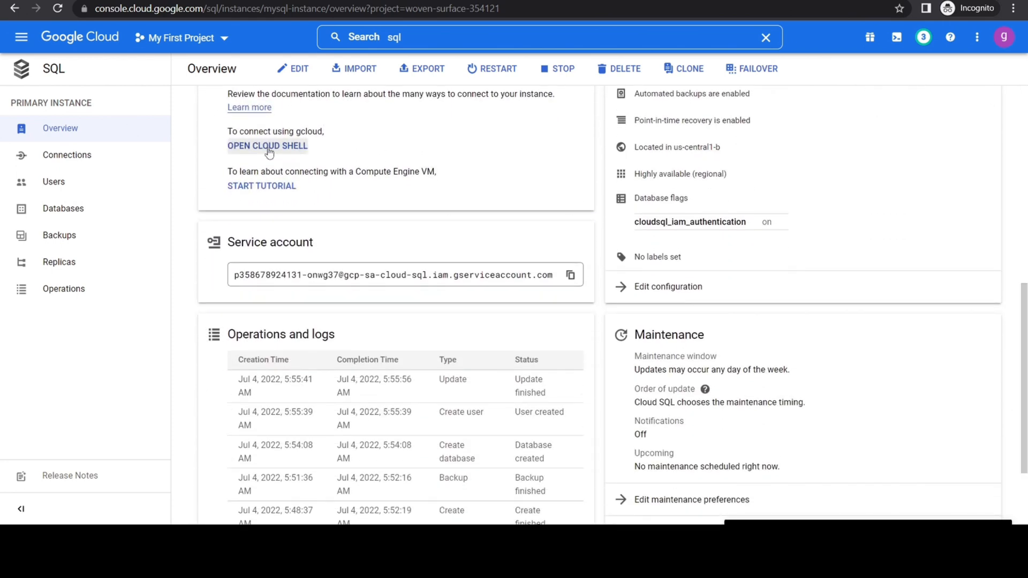
{"action": "left_click", "coordinate": [269, 146]}
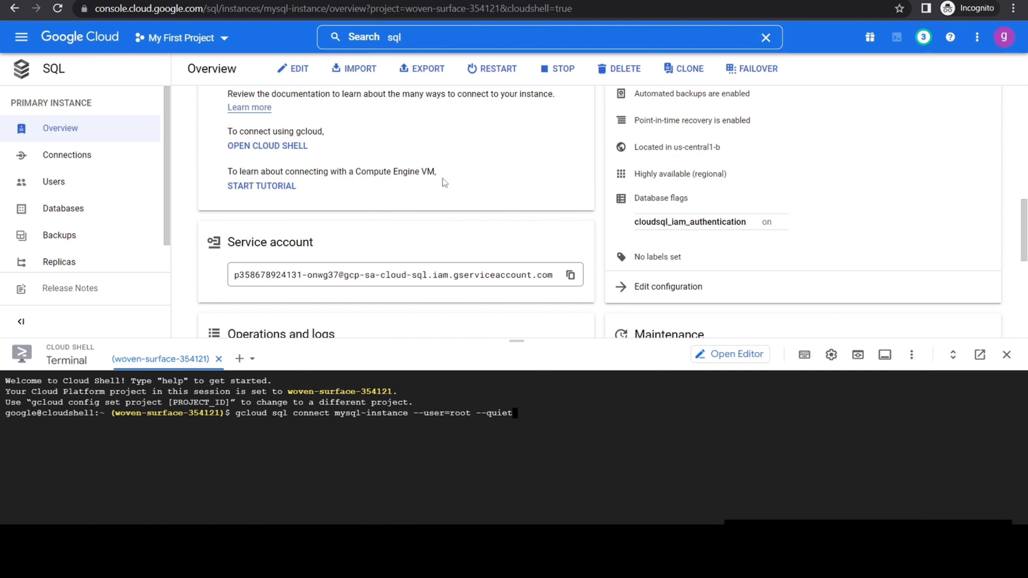
Search the console for "cloud sql admin" and enable the Cloud SQL Admin API for the project.
{"action": "left_click", "coordinate": [417, 39]}
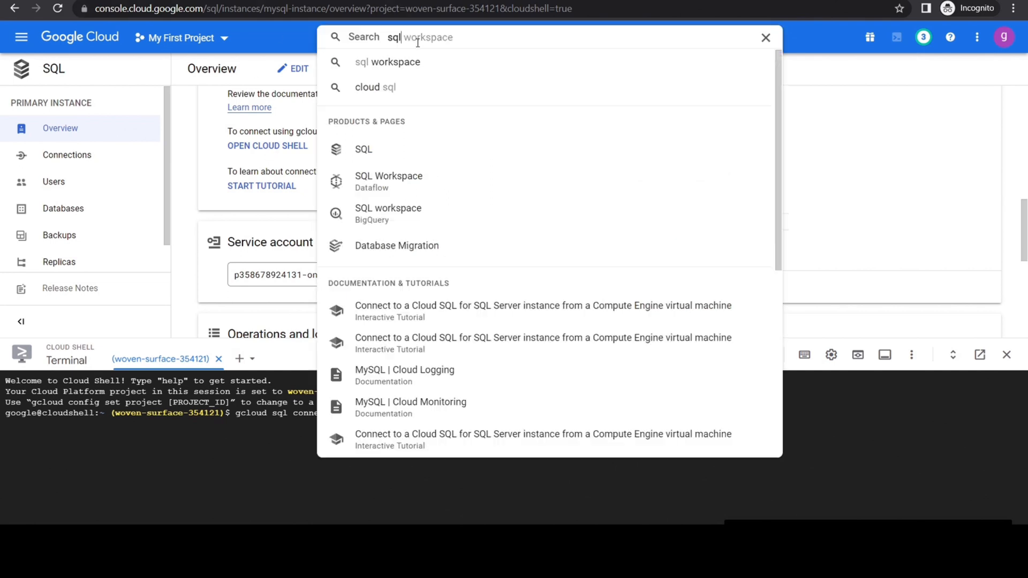
{"action": "key", "text": "Escape"}
{"action": "type", "text": "cloud sql admin"}
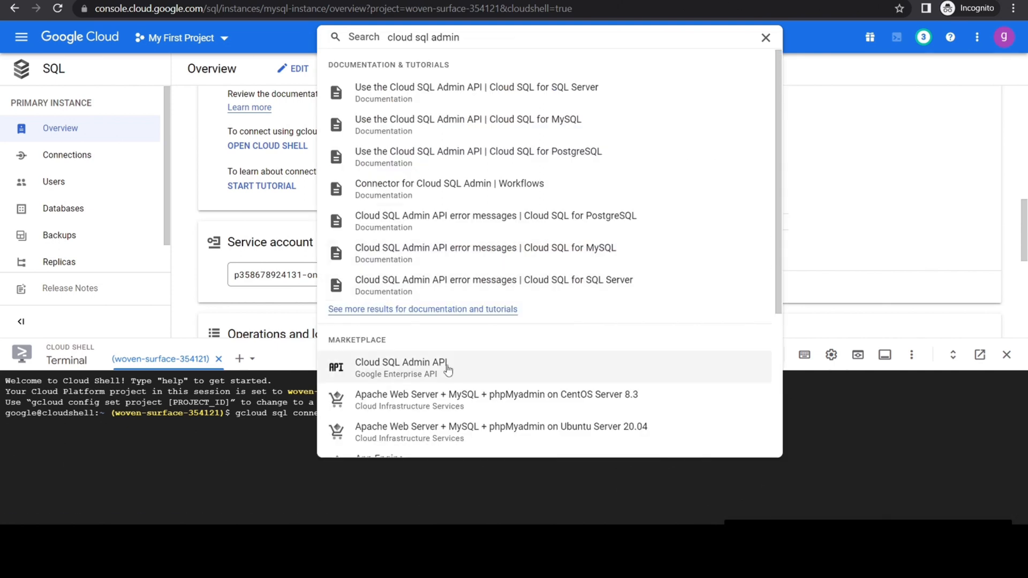
{"action": "left_click", "coordinate": [381, 372]}
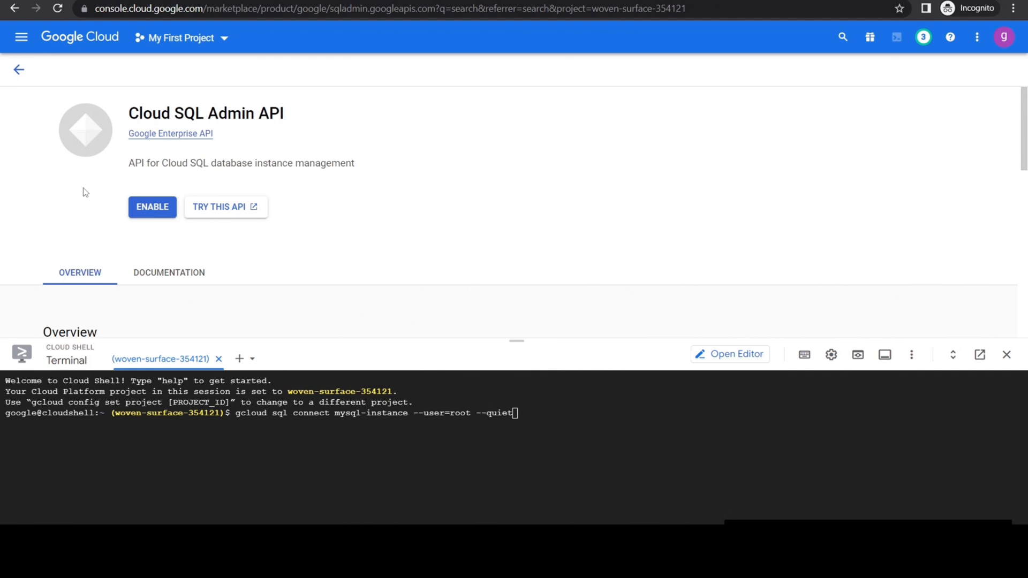
{"action": "left_click", "coordinate": [153, 206]}
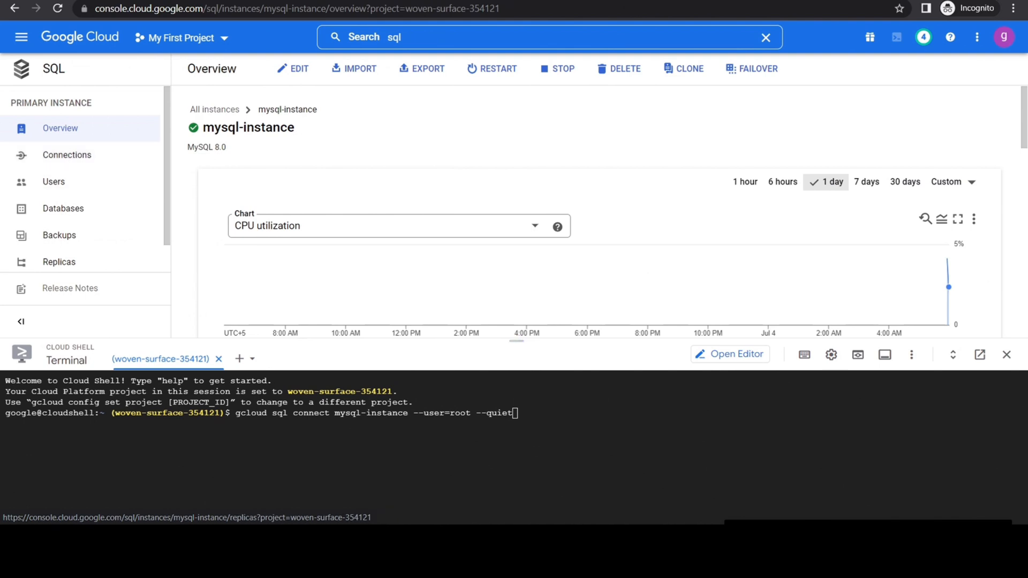
Run the gcloud connect command for mysql-instance with the IAM user's name in place of root, and authorize Cloud Shell.
{"action": "left_click", "coordinate": [526, 415]}
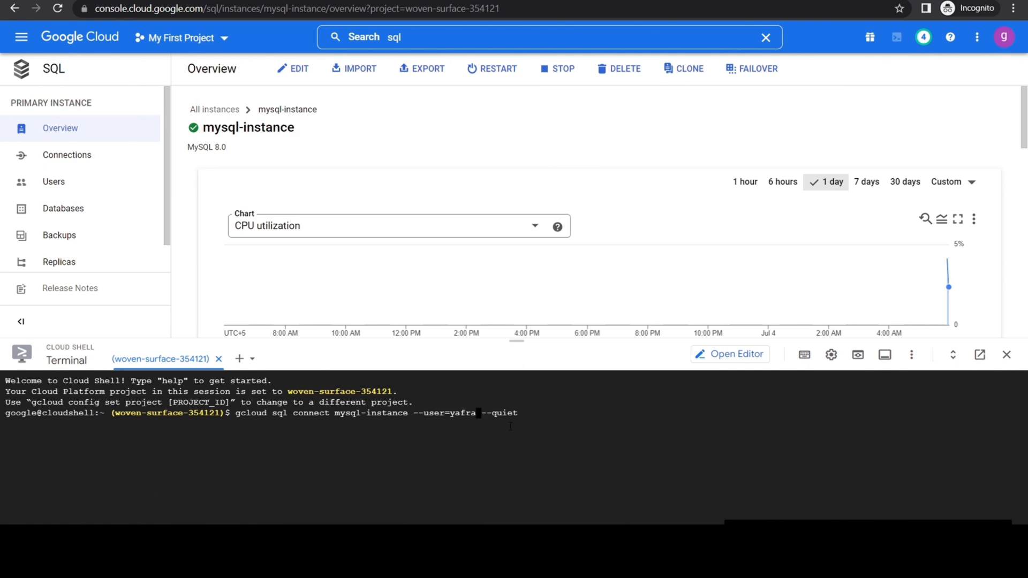
{"action": "type", "text": ".khan"}
{"action": "key", "text": "End"}
{"action": "key", "text": "Return"}
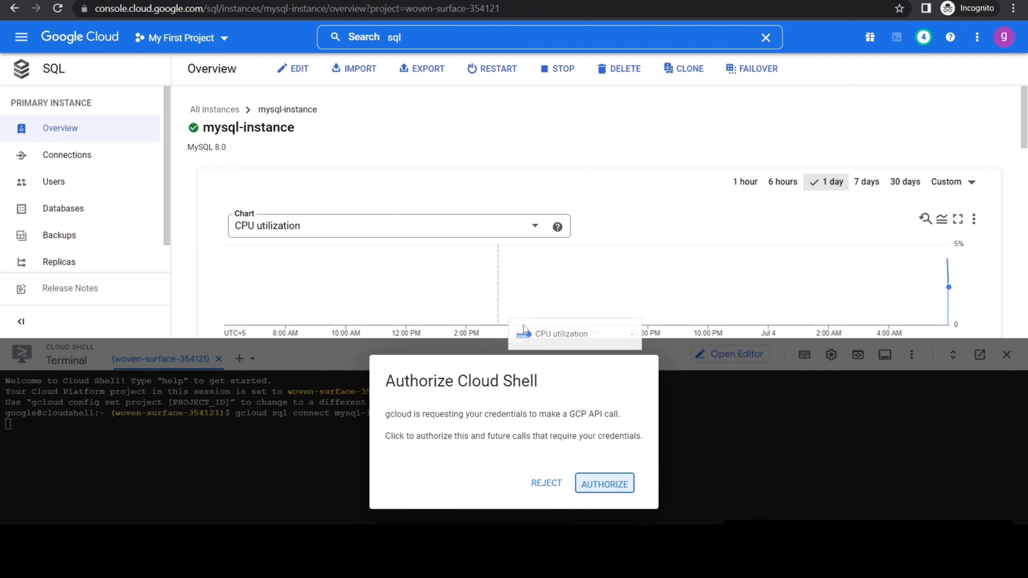
{"action": "left_click", "coordinate": [614, 486]}
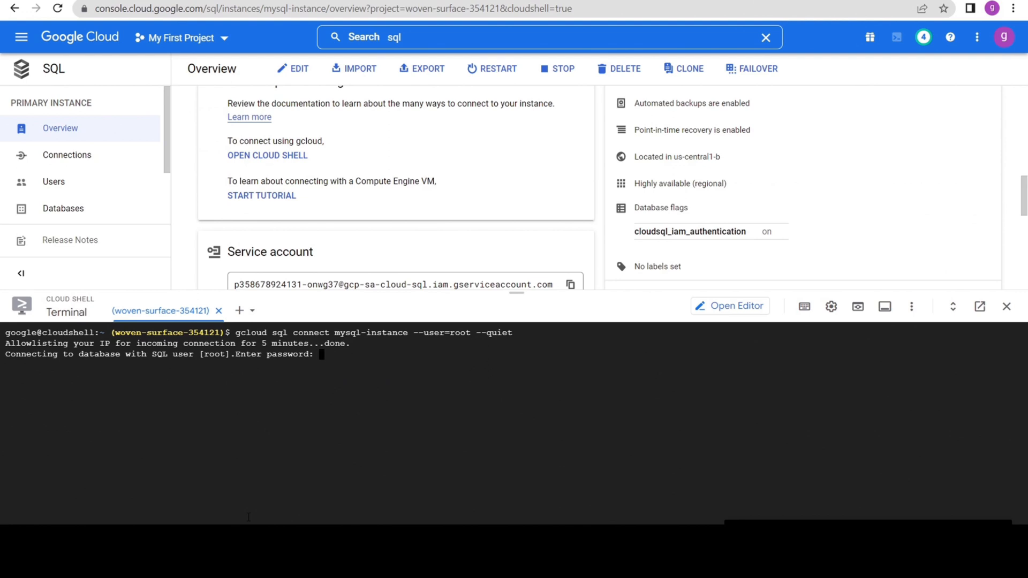
Log in to mysql-instance as root with the account password and switch to the demoDB database.
{"action": "key", "text": "Return"}
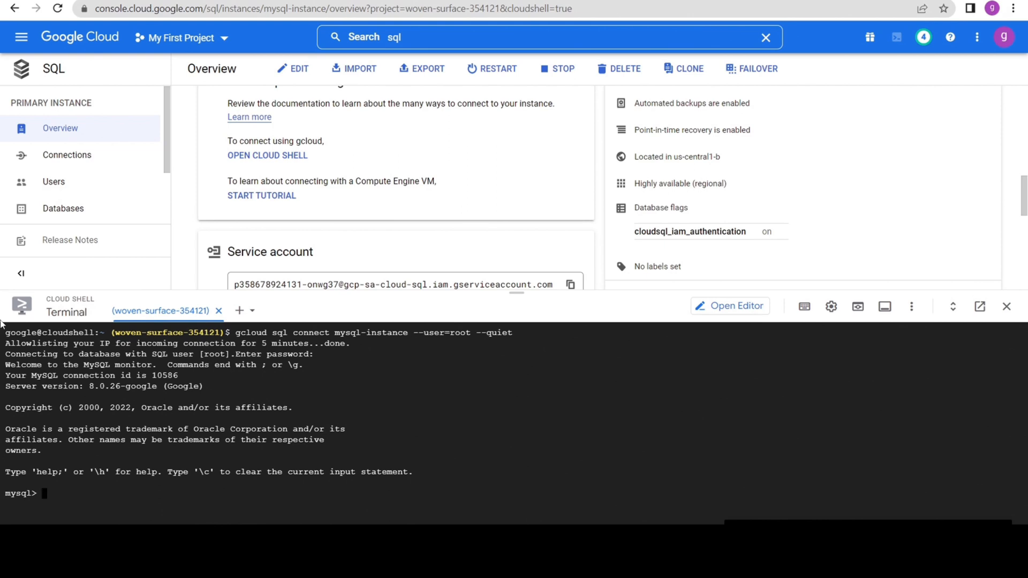
{"action": "type", "text": "use demoDB;"}
{"action": "key", "text": "Return"}
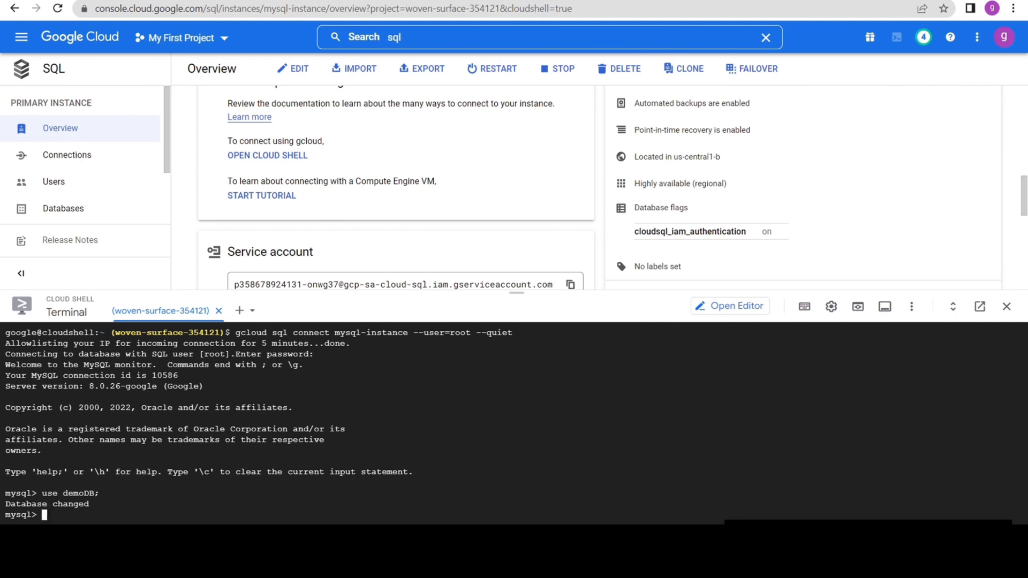
Create a table pets with ID, weight and ageCategory VARCHAR(20), name and species VARCHAR(50), shotsCurrent VARCHAR(10), and list the tables.
{"action": "type", "text": "CREATE TABLE pets (ID VARCHAR(20), name VARCHAR(50),        weight VARCHAR(20), species VARCHAR(50), ageCategory VARCHAR(20), shotsCurrent VARCHAR(10));"}
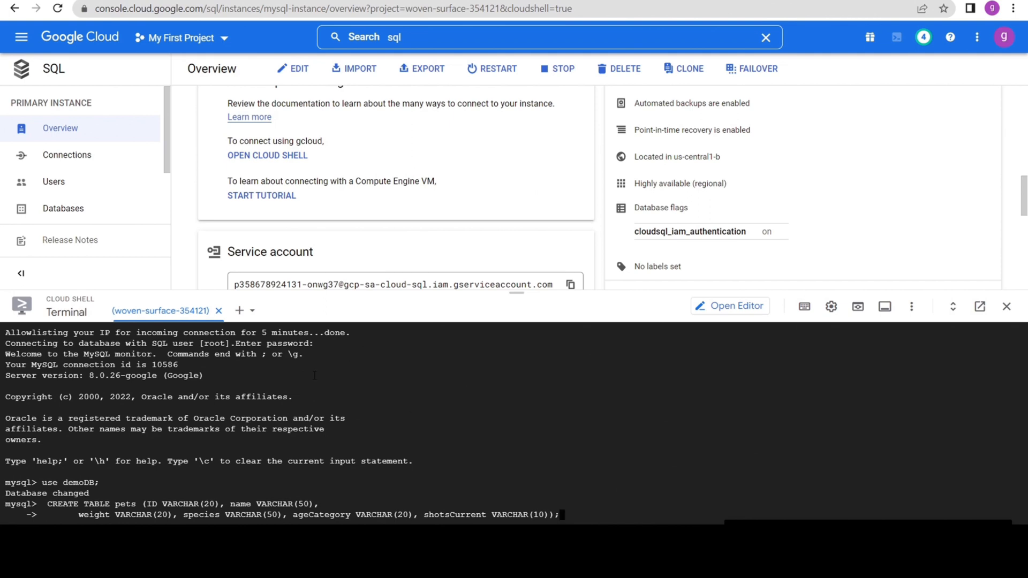
{"action": "key", "text": "Return"}
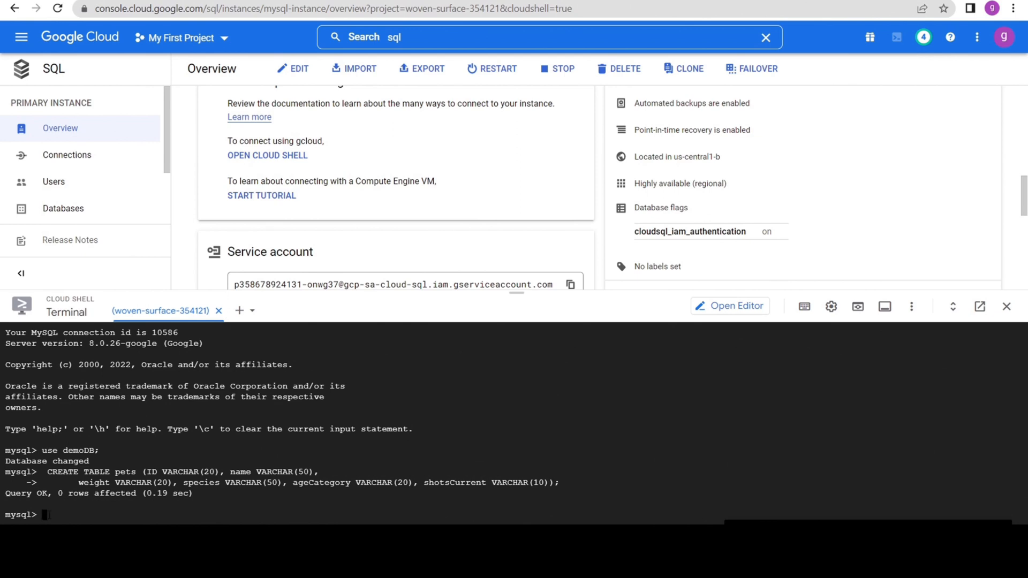
{"action": "type", "text": "SHOW TABLES;"}
{"action": "key", "text": "Return"}
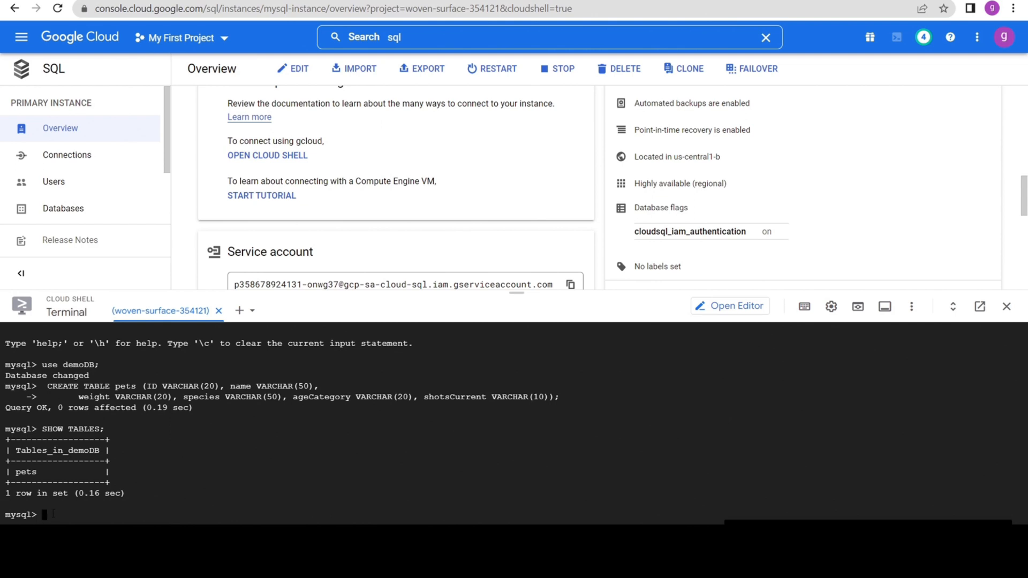
Describe the structure of the pets table and review the rows of the pets file in Notepad.
{"action": "type", "text": "scribe pets;"}
{"action": "key", "text": "Return"}
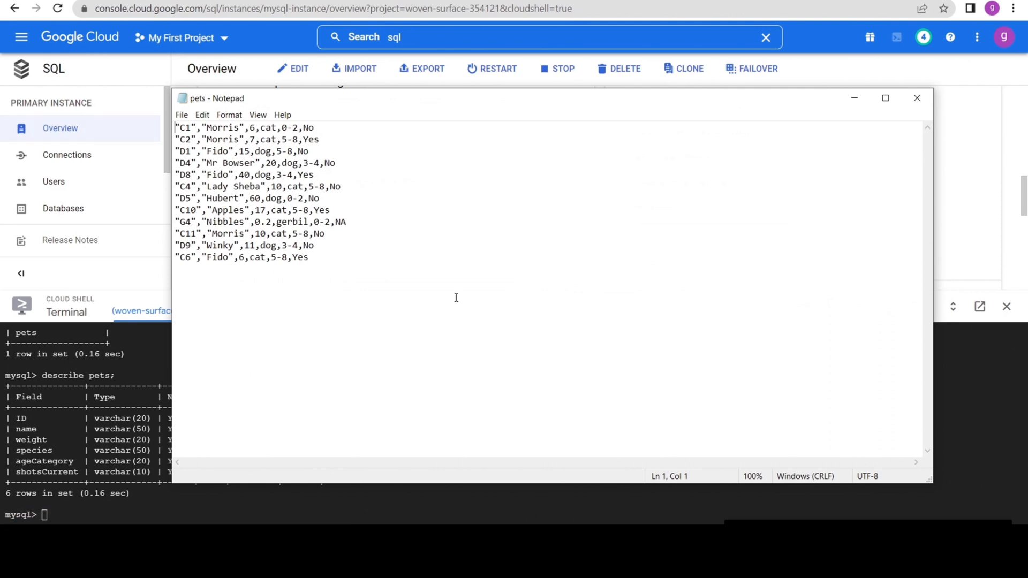
{"action": "left_click", "coordinate": [312, 258]}
{"action": "left_click", "coordinate": [854, 100]}
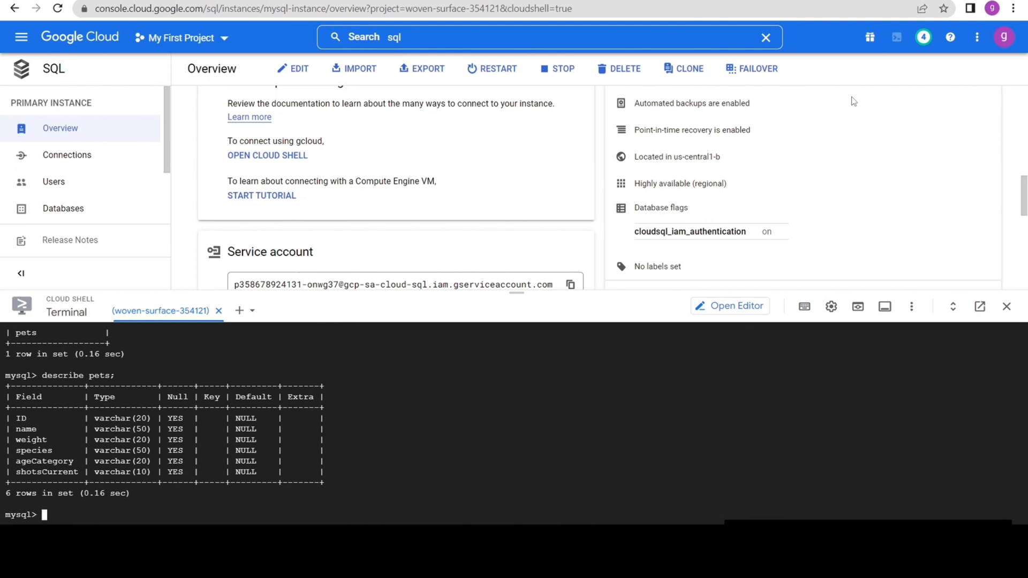
Go to Cloud Storage and open demo-bucket-190, dismissing the learning recommendations.
{"action": "left_click", "coordinate": [410, 37]}
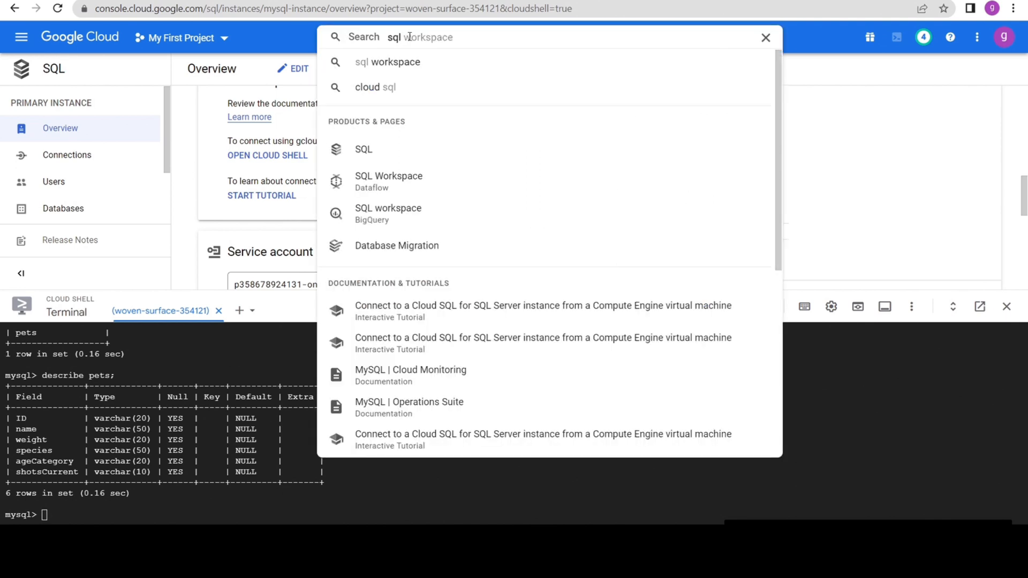
{"action": "type", "text": "sql"}
{"action": "key", "text": "BackSpace"}
{"action": "key", "text": "BackSpace"}
{"action": "key", "text": "BackSpace"}
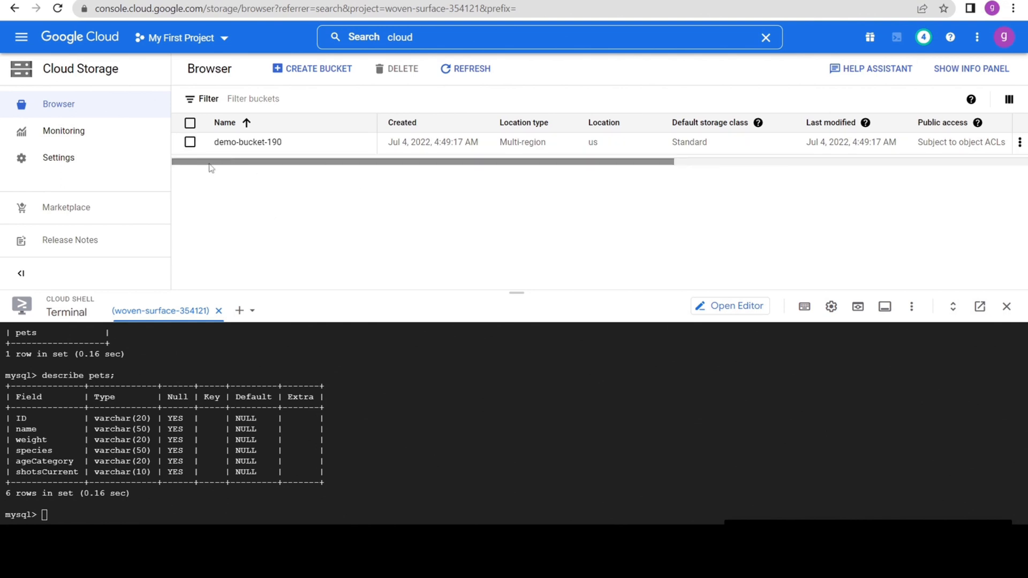
{"action": "left_click", "coordinate": [236, 144]}
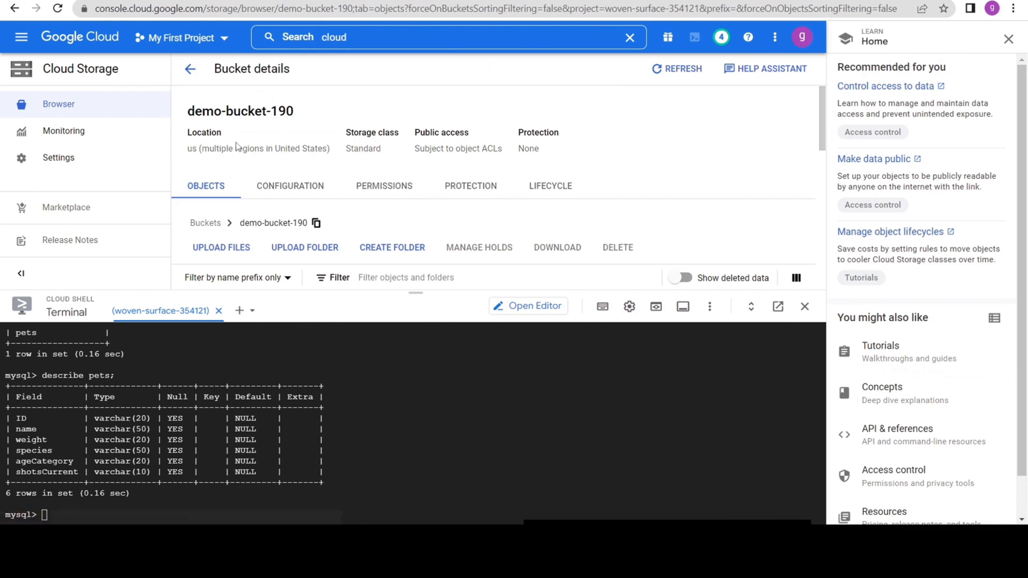
{"action": "left_click", "coordinate": [1009, 40]}
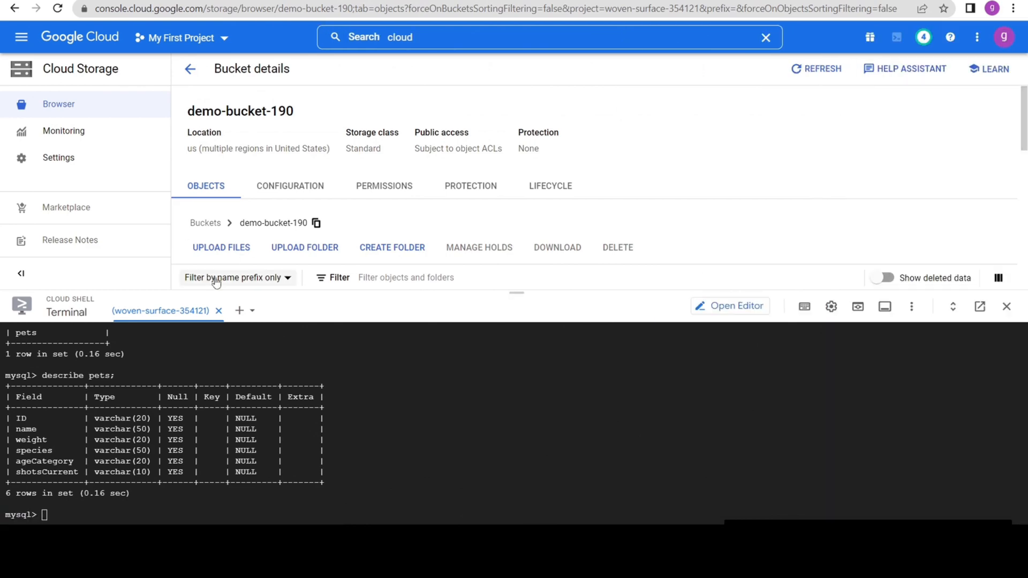
Upload pets.csv from the Documents folder to demo-bucket-190.
{"action": "left_click", "coordinate": [214, 252]}
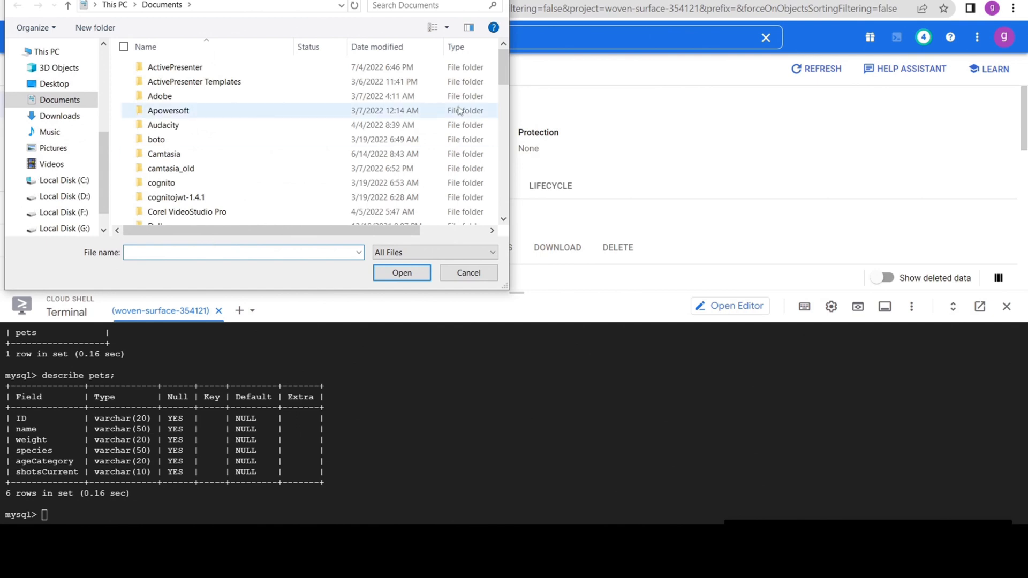
{"action": "type", "text": "pet"}
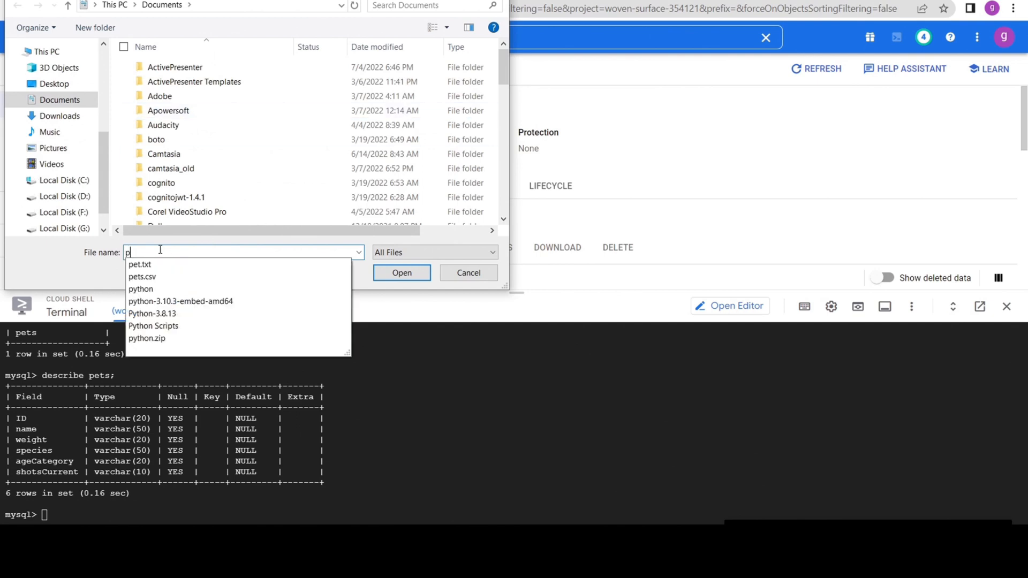
{"action": "left_click", "coordinate": [154, 277]}
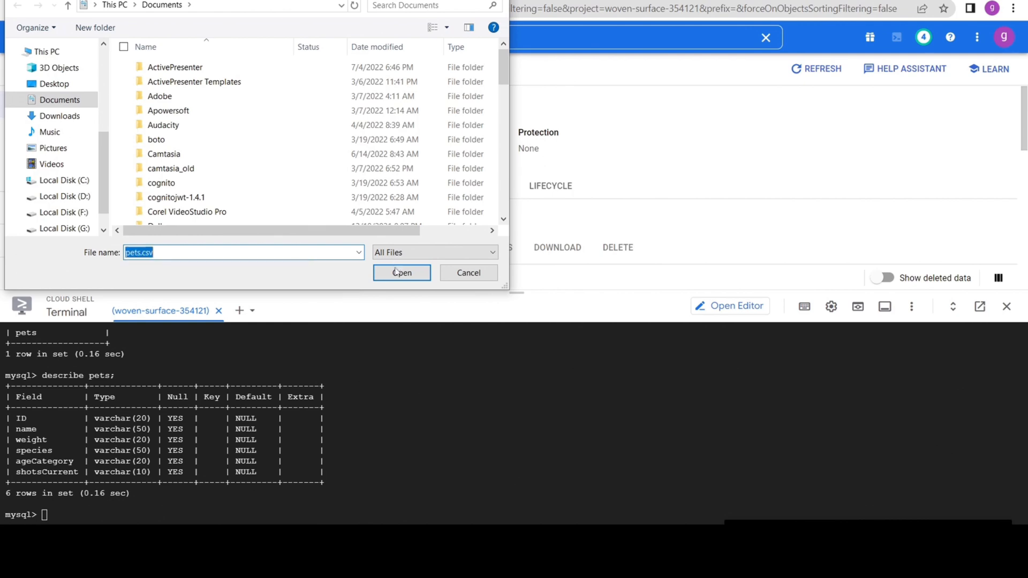
{"action": "left_click", "coordinate": [395, 271]}
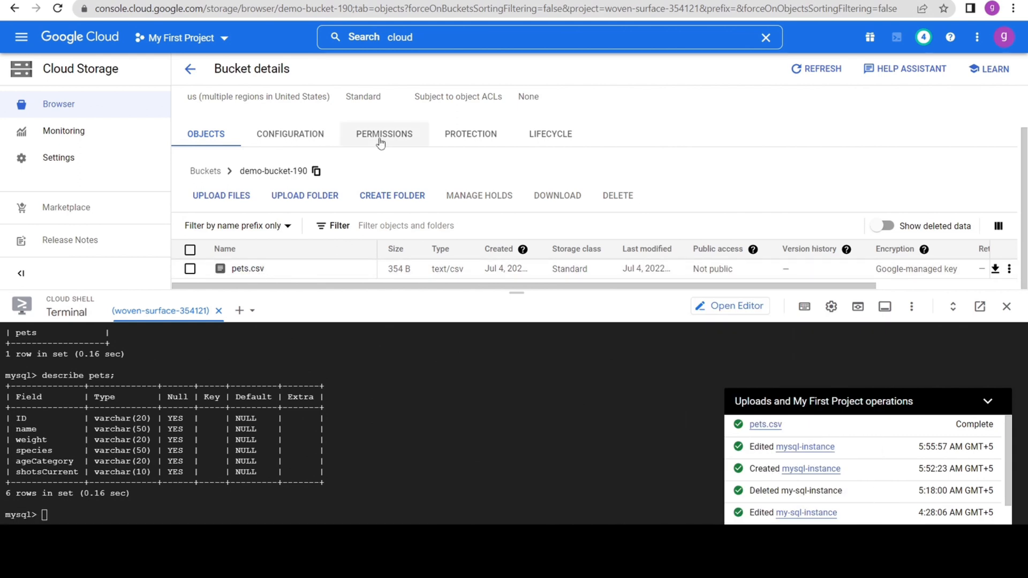
Return to Cloud SQL, open mysql-instance and start a data import from Cloud Storage.
{"action": "left_click", "coordinate": [421, 40]}
{"action": "type", "text": "sql"}
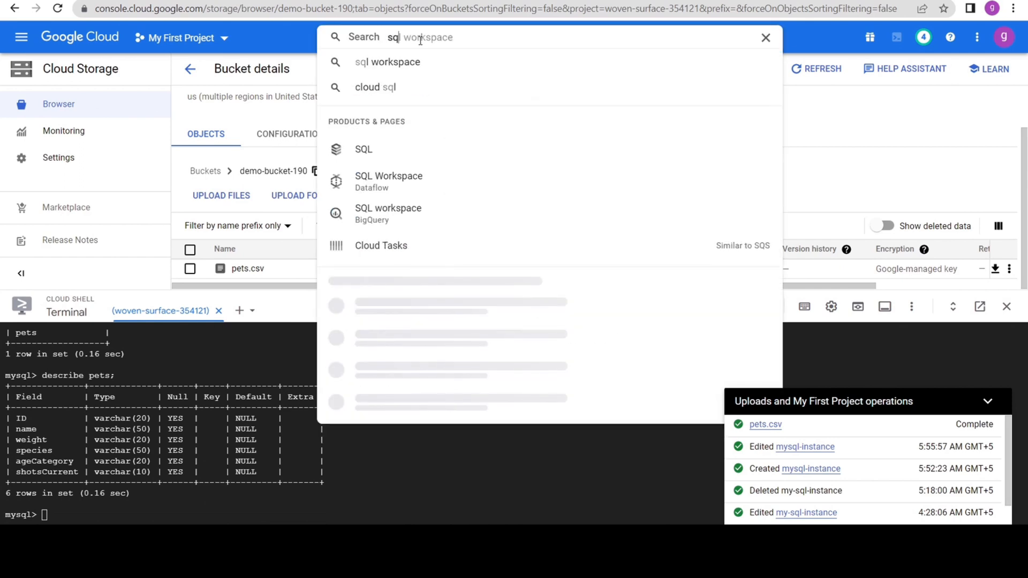
{"action": "left_click", "coordinate": [373, 151]}
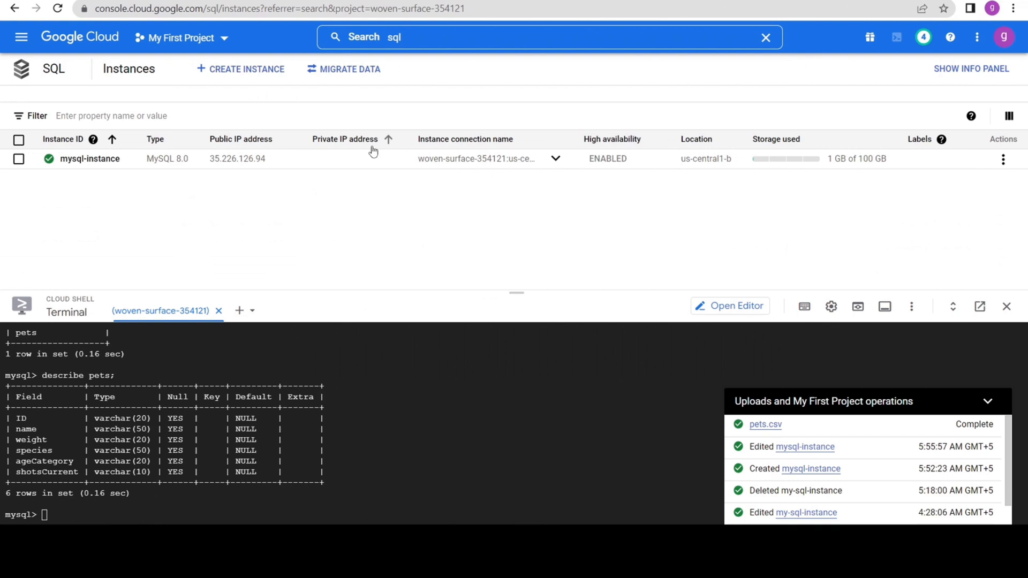
{"action": "left_click", "coordinate": [80, 160]}
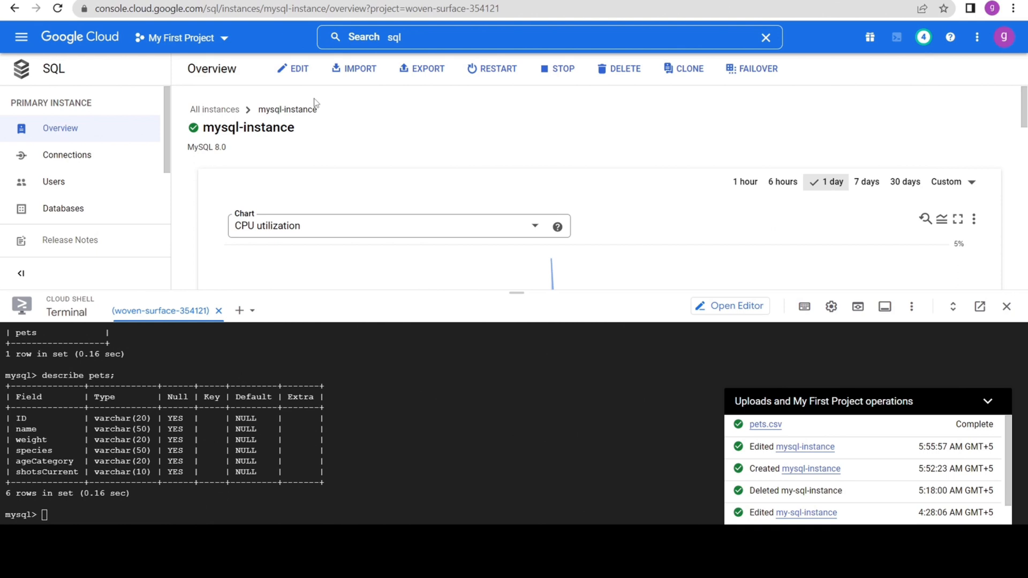
{"action": "left_click", "coordinate": [367, 71]}
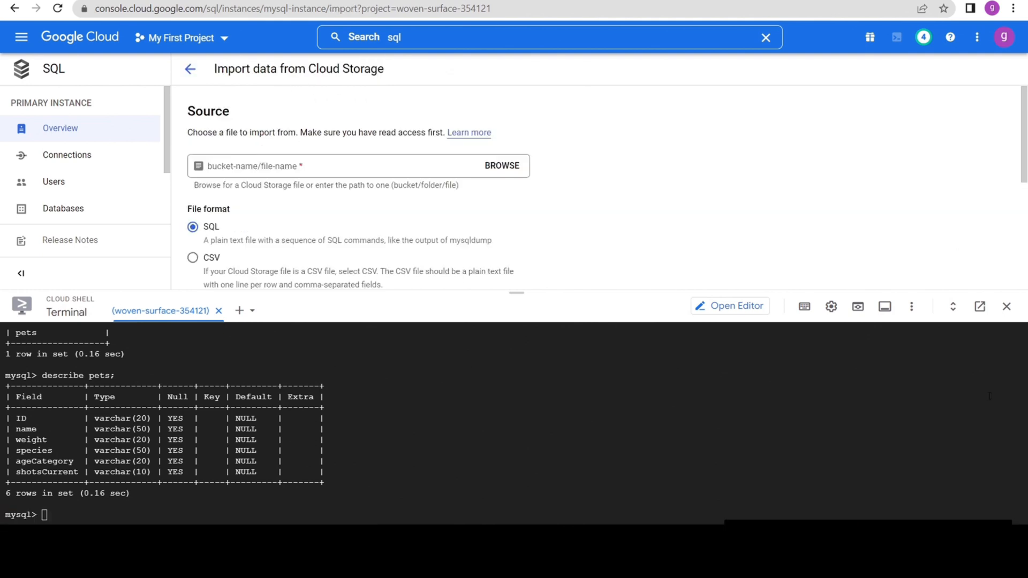
Choose pets.csv in demo-bucket-190 as the import source and set the file format to CSV.
{"action": "left_click", "coordinate": [501, 166]}
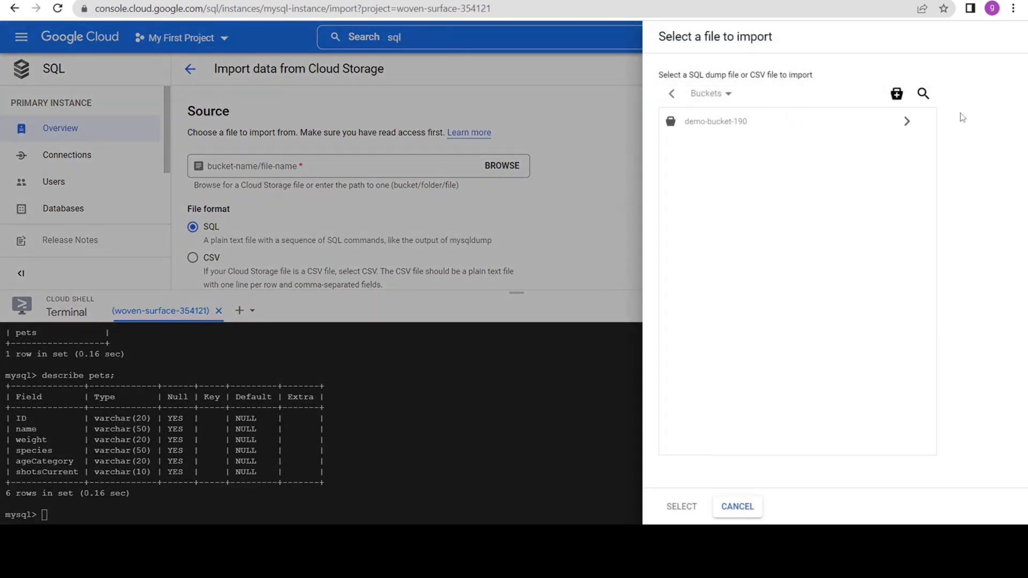
{"action": "left_click", "coordinate": [909, 123]}
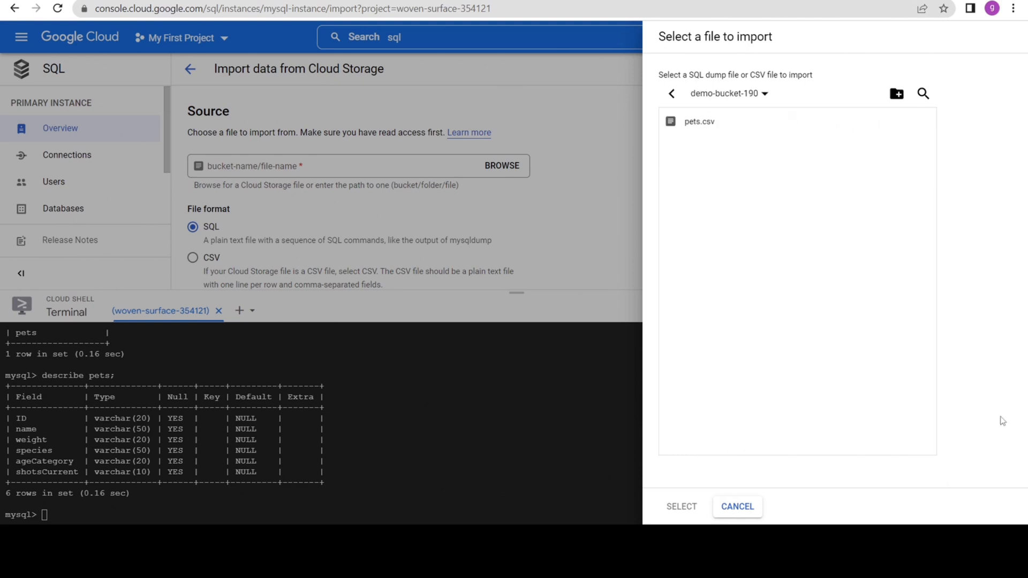
{"action": "left_click", "coordinate": [696, 125]}
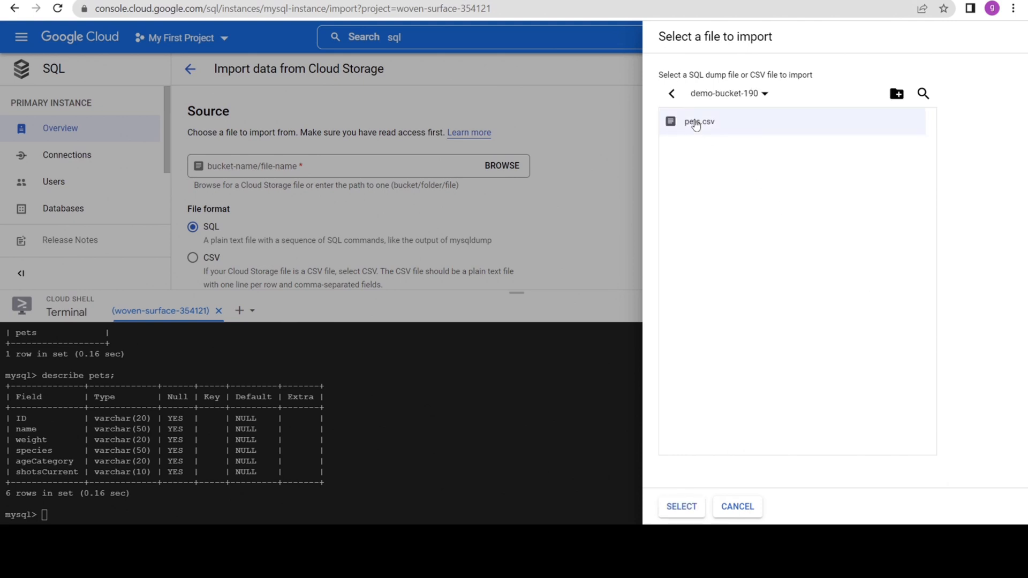
{"action": "left_click", "coordinate": [681, 507]}
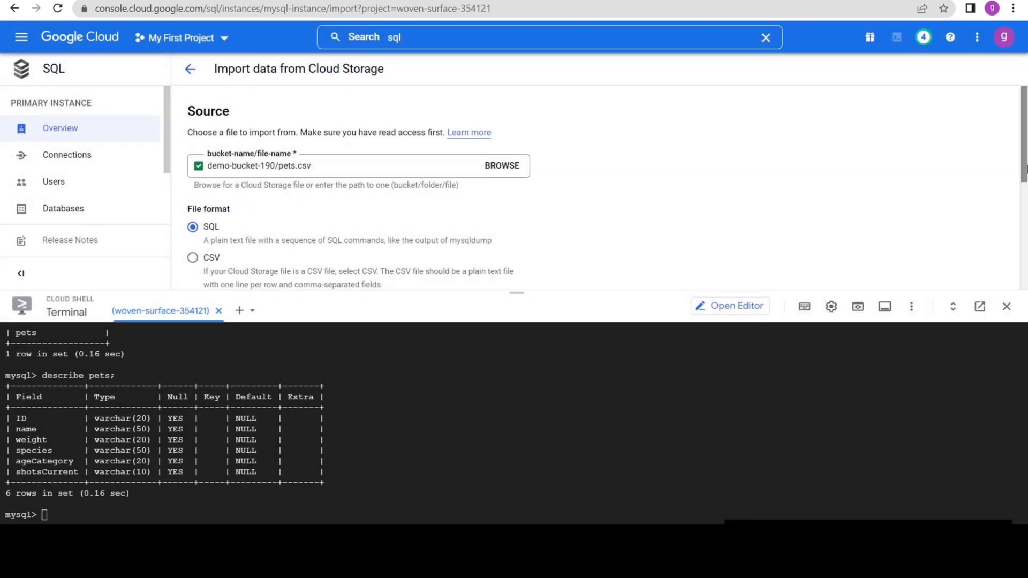
{"action": "left_click_drag", "start_coordinate": [1026, 151], "coordinate": [1026, 184]}
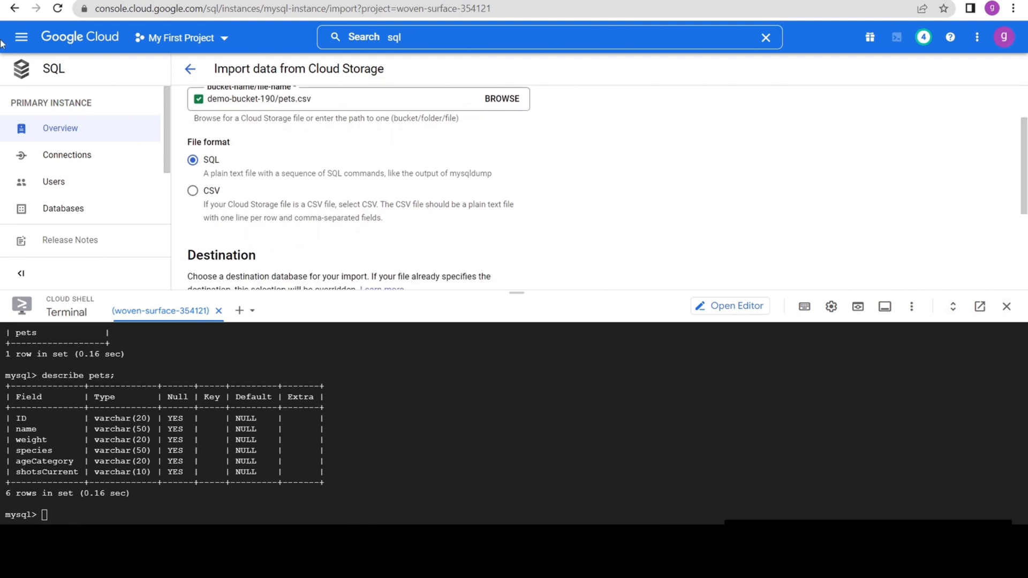
{"action": "left_click", "coordinate": [194, 194]}
Set the import destination to database demoDB and table pets, and run the import.
{"action": "scroll", "coordinate": [193, 196], "scroll_direction": "down", "scroll_amount": 3}
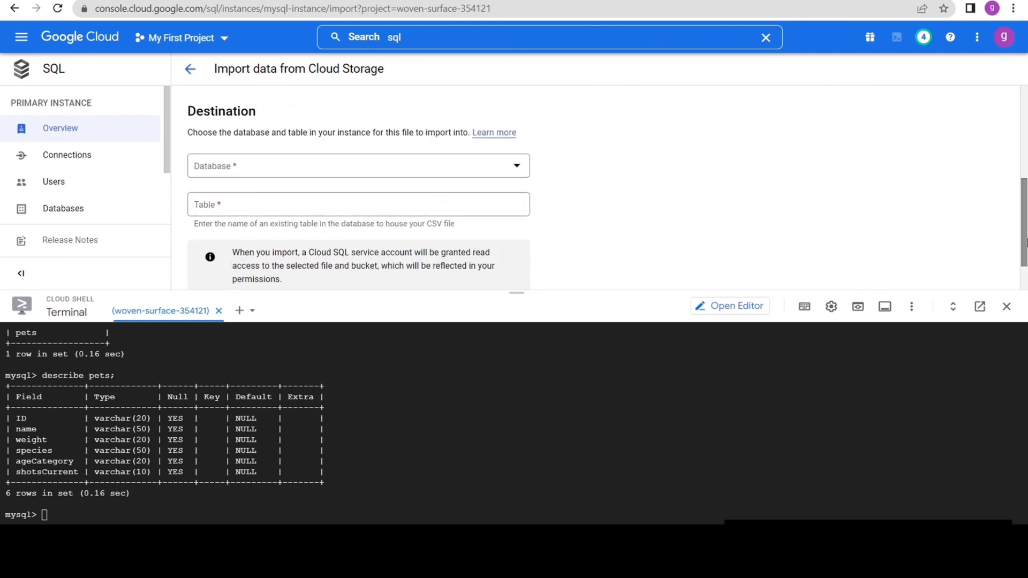
{"action": "left_click", "coordinate": [221, 177]}
{"action": "left_click", "coordinate": [237, 179]}
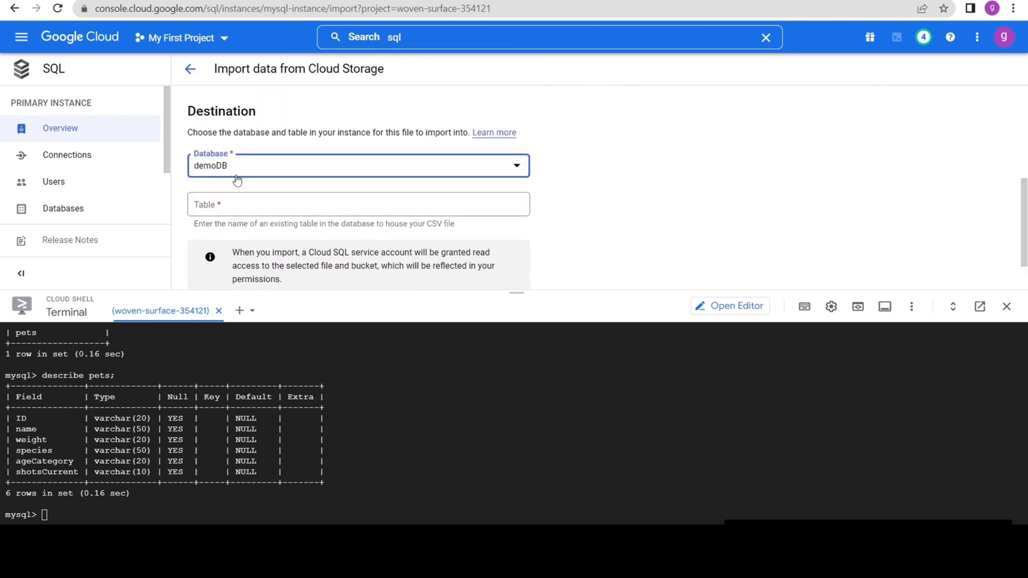
{"action": "left_click", "coordinate": [207, 208]}
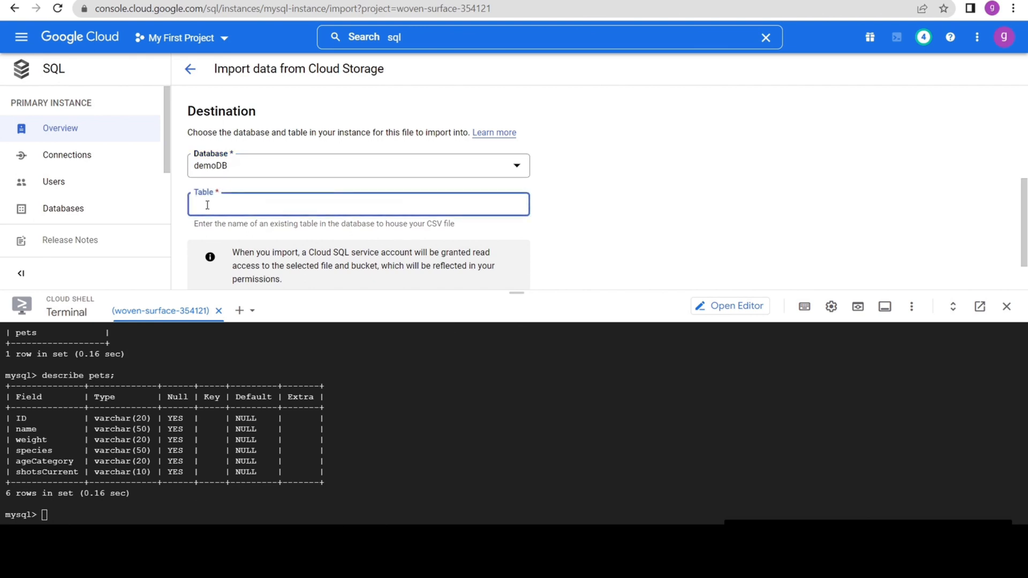
{"action": "type", "text": "pets"}
{"action": "scroll", "coordinate": [1023, 225], "scroll_direction": "down", "scroll_amount": 1}
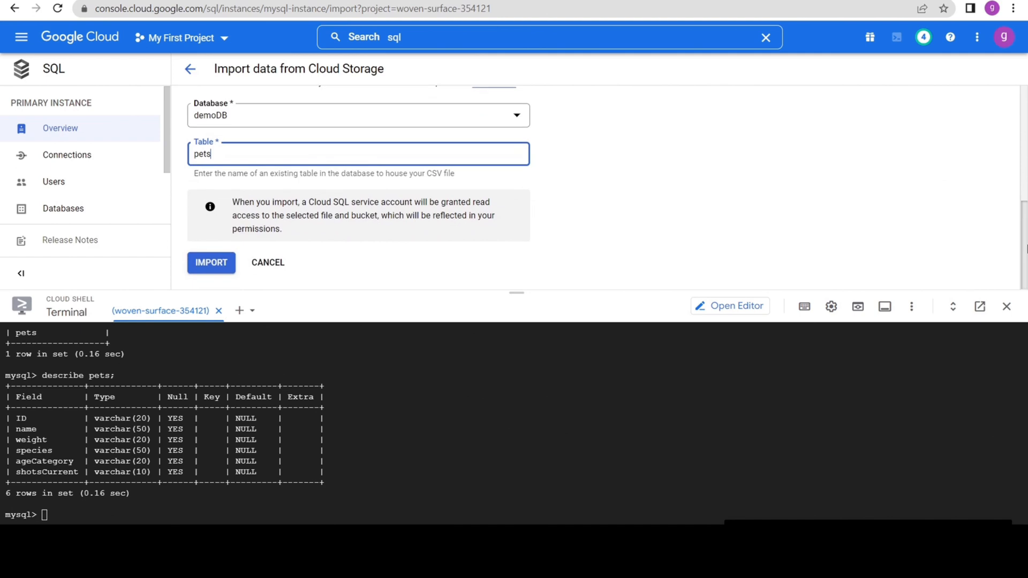
{"action": "left_click", "coordinate": [210, 266]}
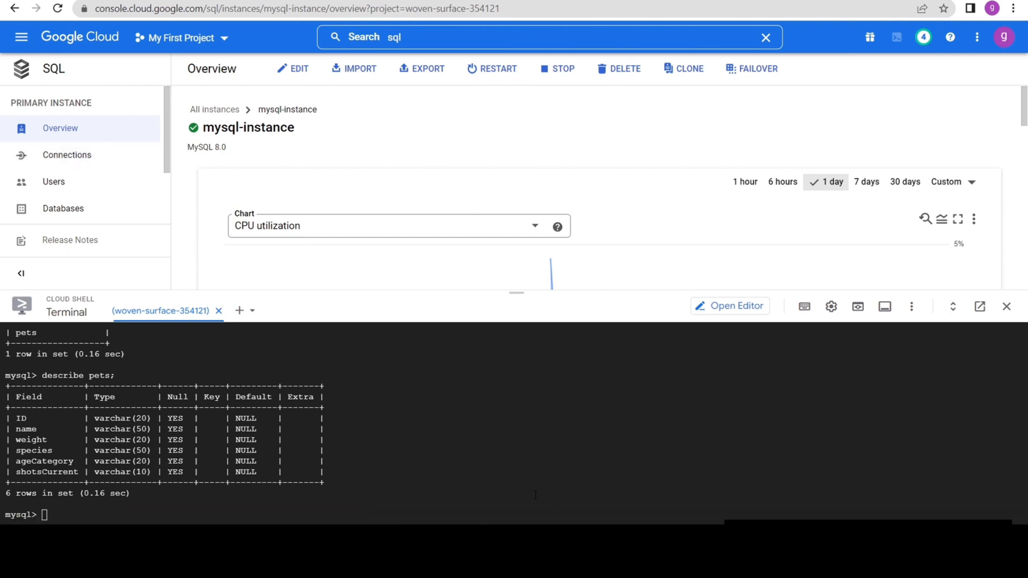
List all rows of the pets table in the Cloud Shell MySQL session with select*from pets;.
{"action": "left_click", "coordinate": [48, 514]}
{"action": "type", "text": "pets;"}
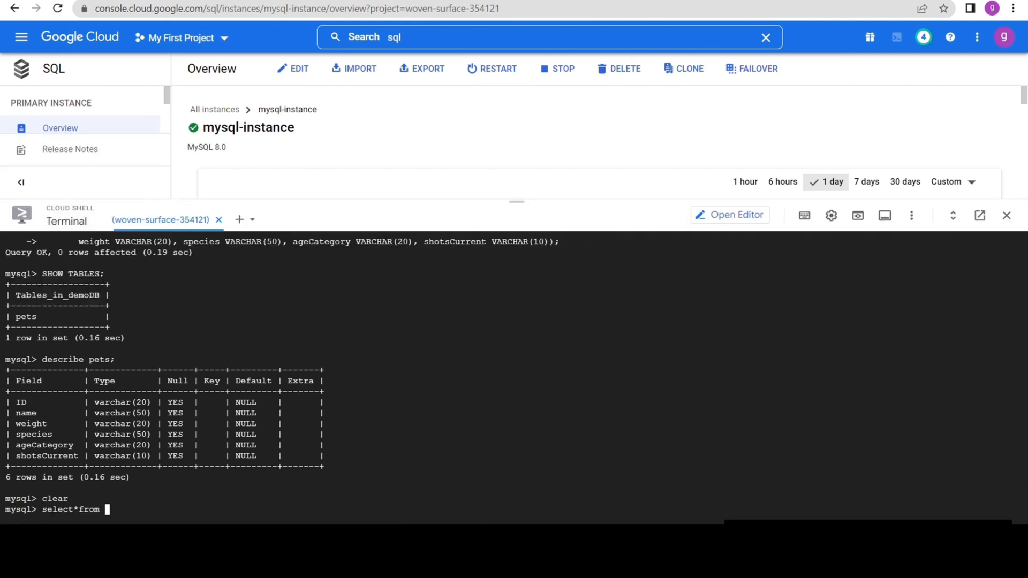
{"action": "key", "text": "Return"}
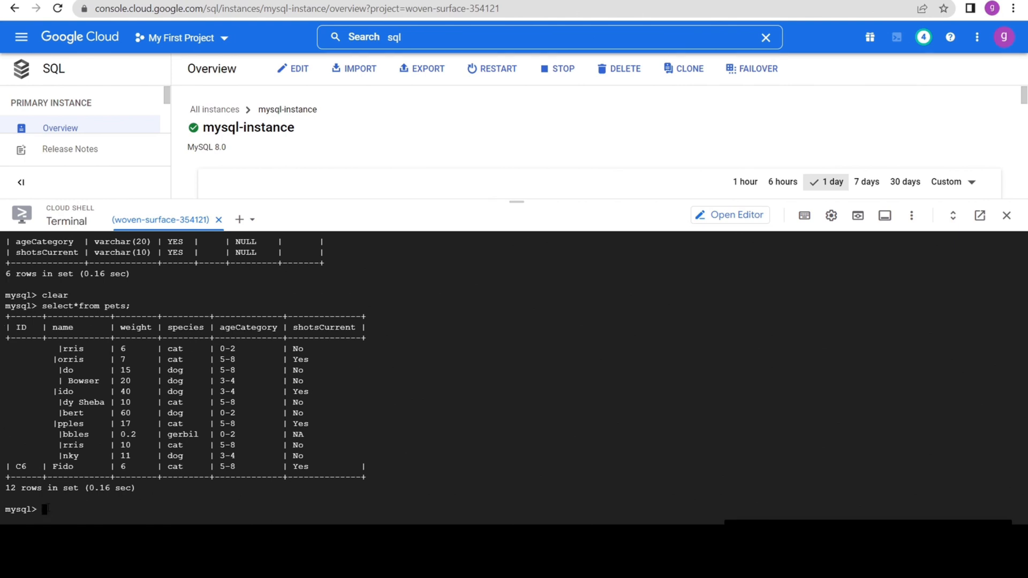
Insert ('C12','Brownie','3','cat','2-3','No') and ('P1','Alex','2','parrot','1-2','No') into pets, and list all rows with select * from pets;.
{"action": "type", "text": "INSERT INTO pets        VALUES ('C12','Brownie','3','cat','2-3','No');"}
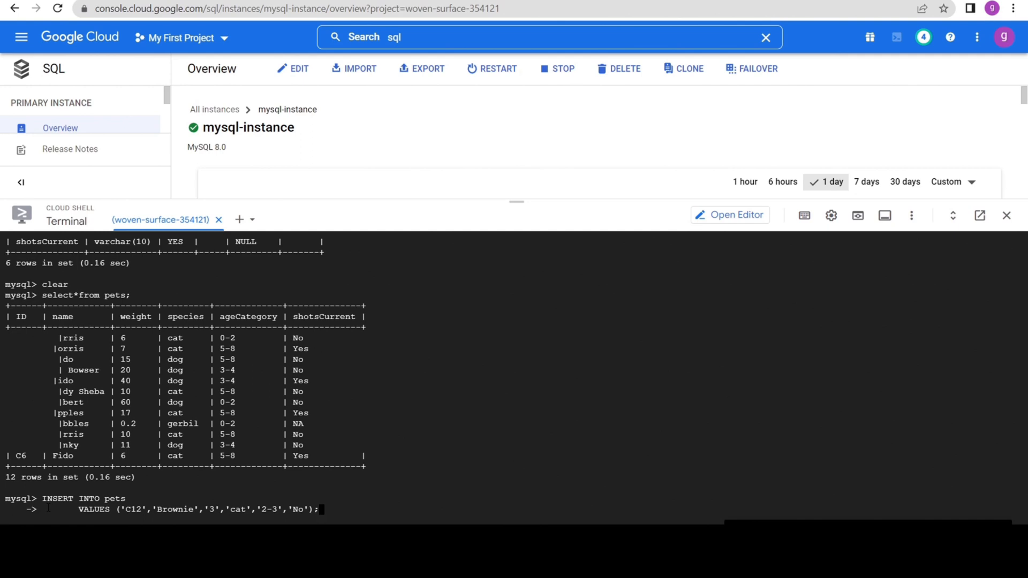
{"action": "key", "text": "Return"}
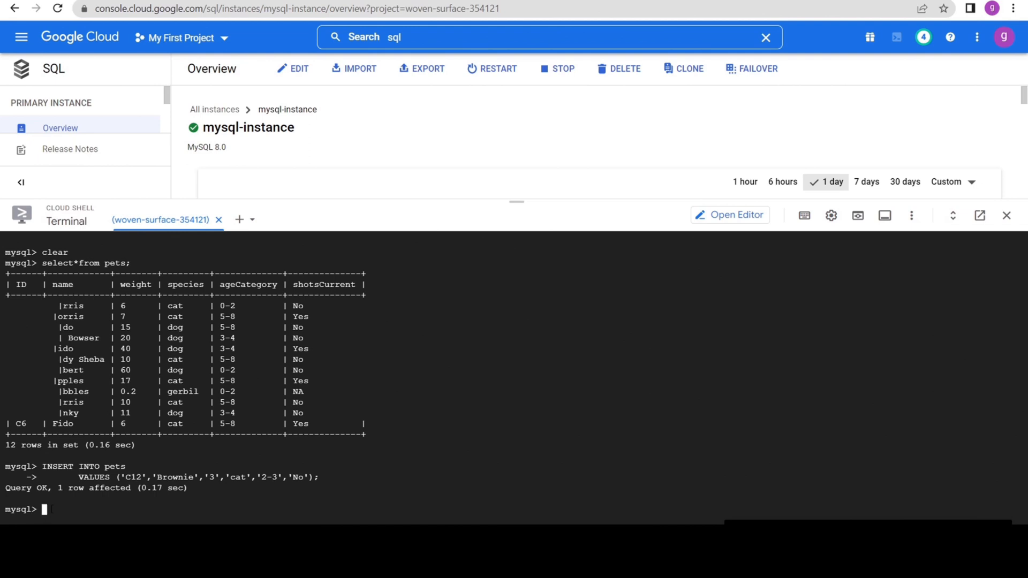
{"action": "type", "text": "INSERT INTO pets        VALUES ('P1','Alex','2','parrot','1-2','No');"}
{"action": "key", "text": "Return"}
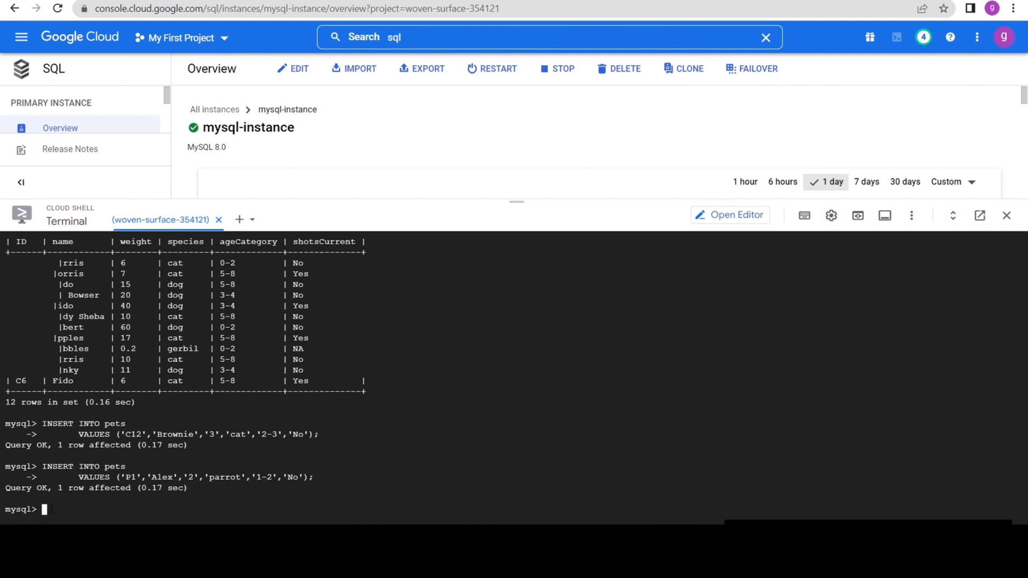
{"action": "type", "text": "select * from pets;"}
{"action": "key", "text": "Return"}
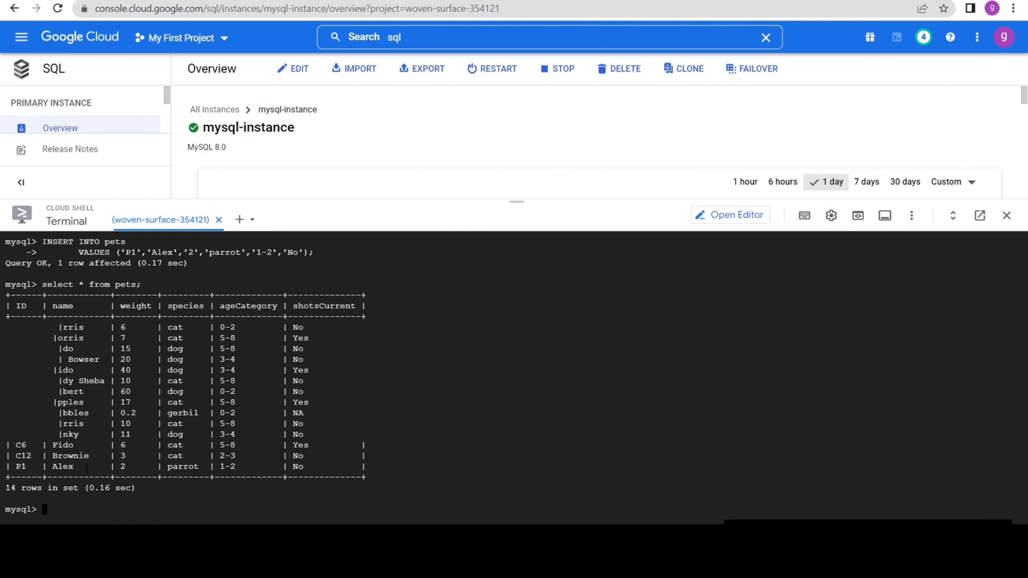
Update the pets table to set ageCategory to '4-5' where name is 'Brownie'.
{"action": "type", "text": "UPDATE pets SET ageCategory = '4-5' WHERE name = 'Brownie';"}
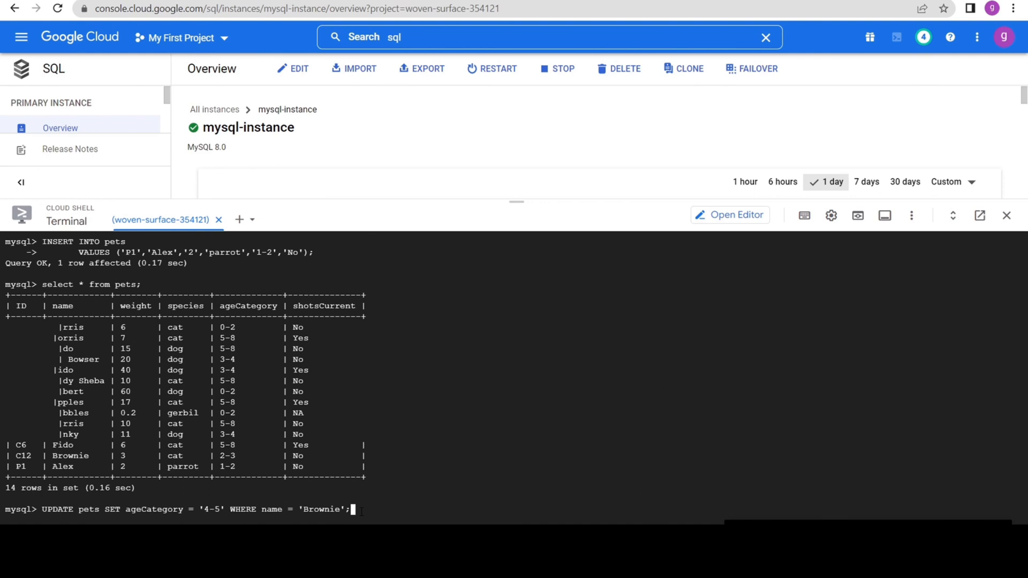
{"action": "key", "text": "Return"}
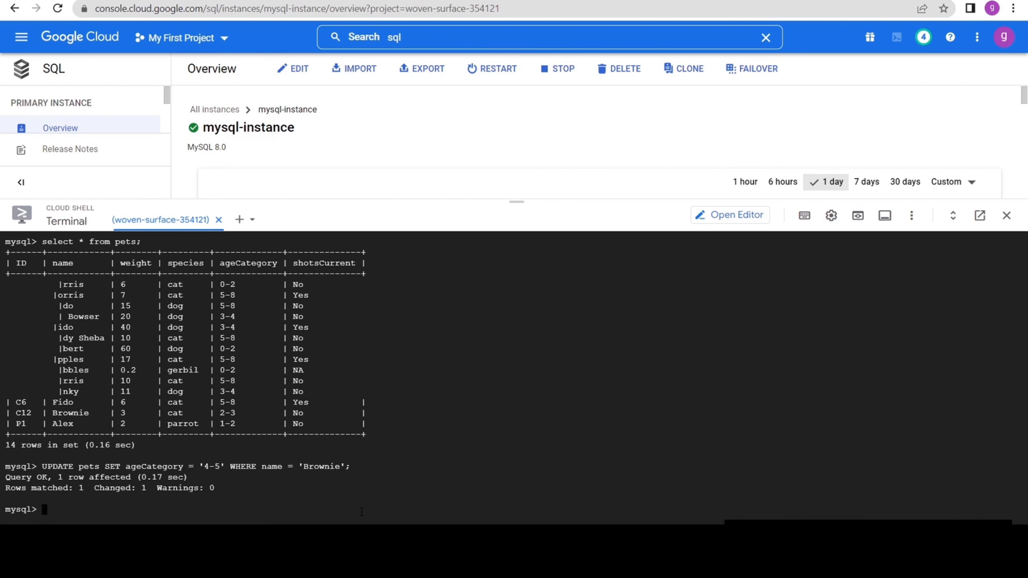
Query all columns of pets where name is 'Mr Bowser', and where species is 'dog' and weight is '40'.
{"action": "type", "text": "SELECT * FROM pets WHERE name = 'Mr Bowser';"}
{"action": "key", "text": "Return"}
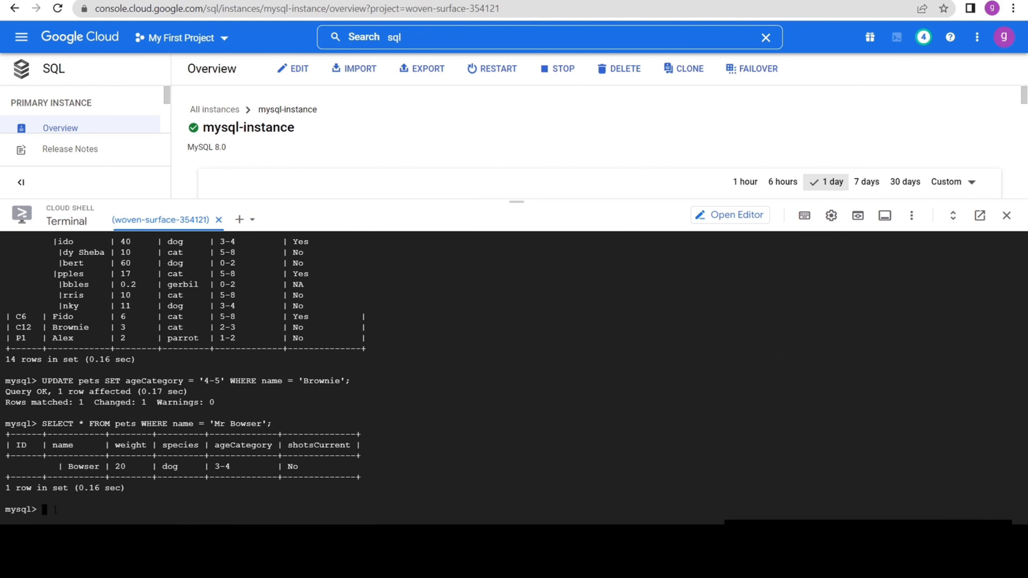
{"action": "type", "text": "SELECT * FROM pets WHERE species = 'dog' AND weight='40' ;"}
{"action": "key", "text": "Return"}
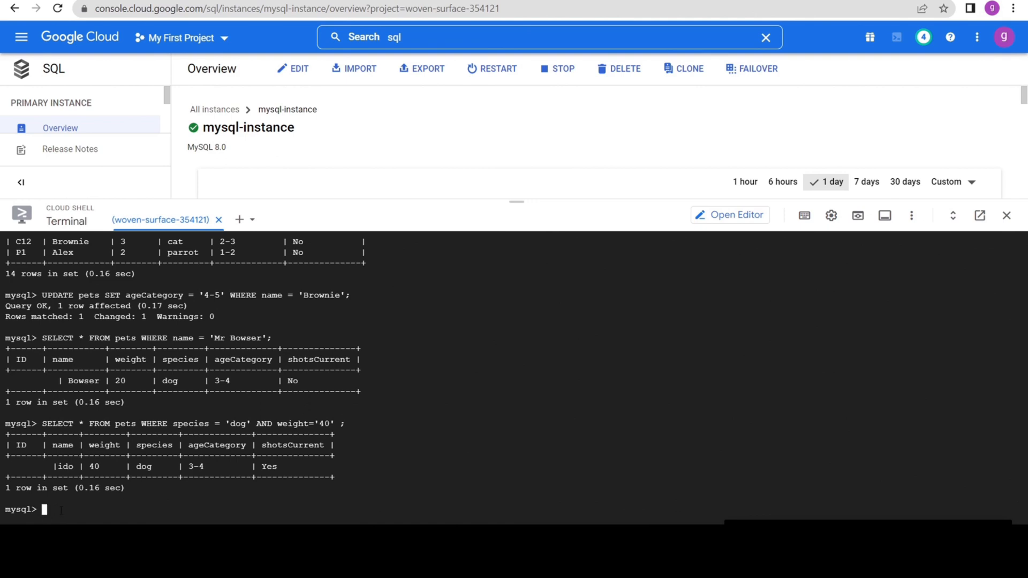
Query the distinct species from pets, and the ID and name of pets whose species is 'dog' or 'cat'.
{"action": "type", "text": "SELECT DISTINCT species from pets;"}
{"action": "key", "text": "Return"}
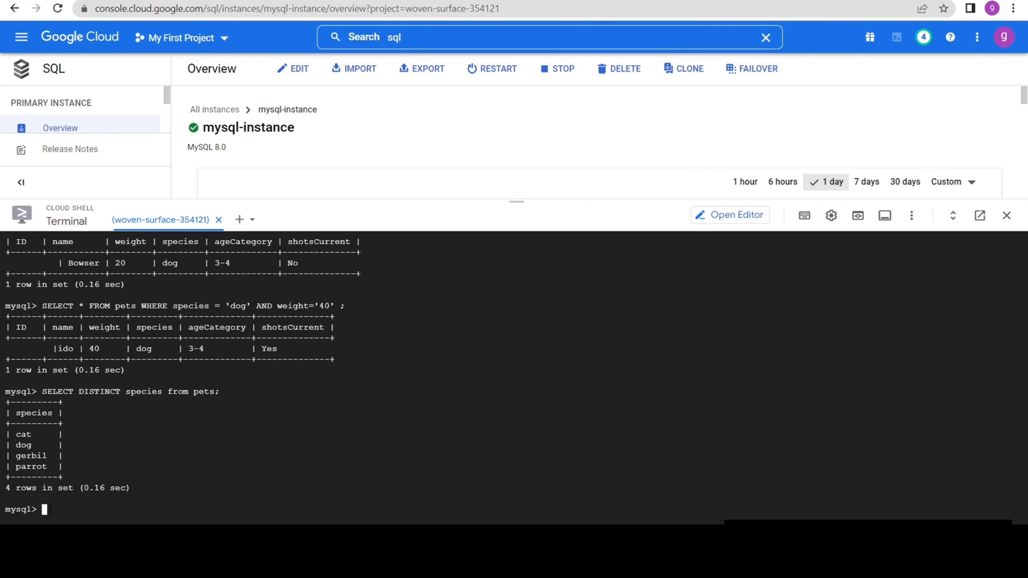
{"action": "type", "text": "SELECT ID, name FROM pets        WHERE species = 'dog' OR species = 'cat';"}
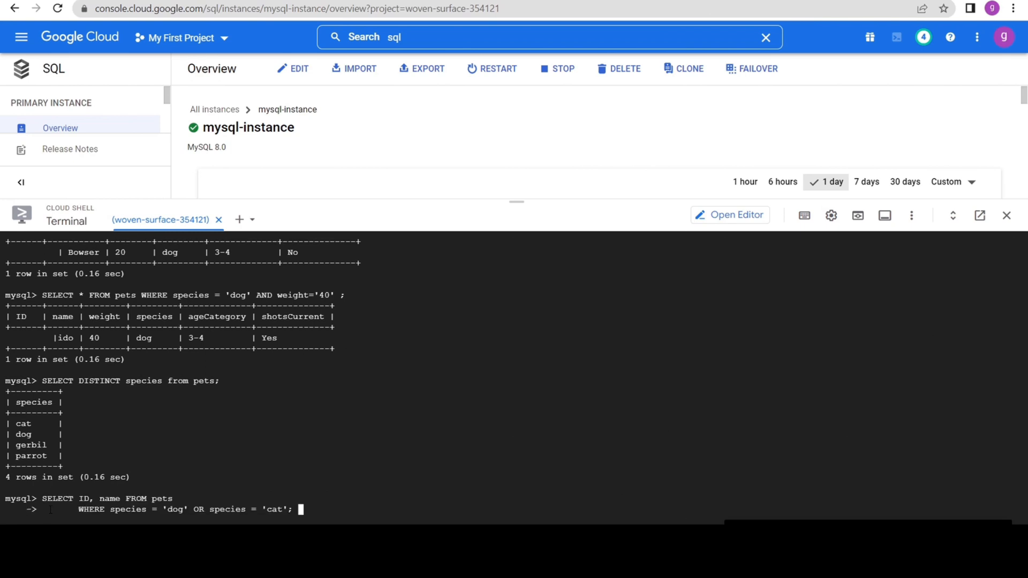
{"action": "key", "text": "Return"}
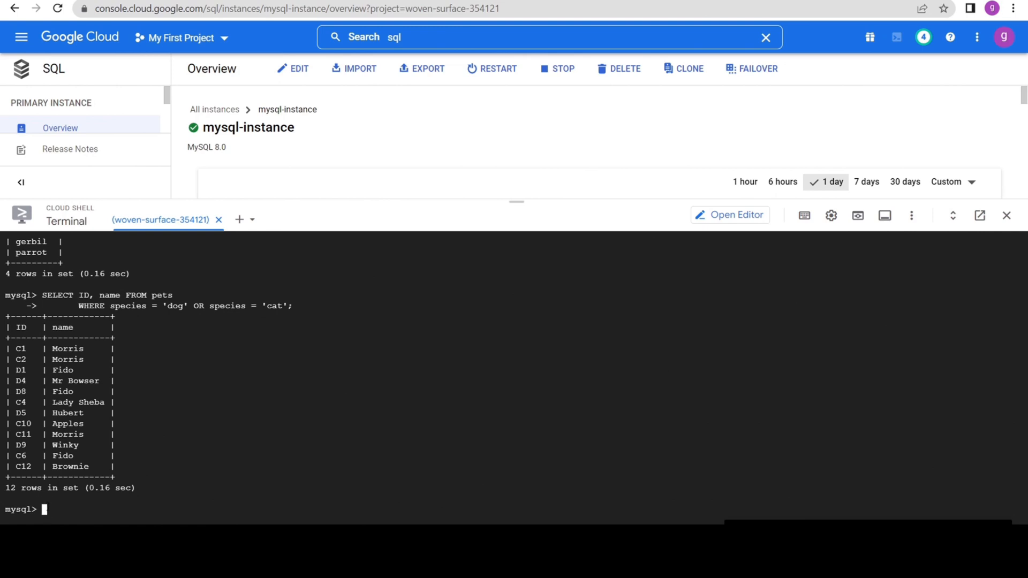
Delete all rows with Delete from pets; and check the table with select * from pets;.
{"action": "type", "text": "Delete from pets;"}
{"action": "key", "text": "Return"}
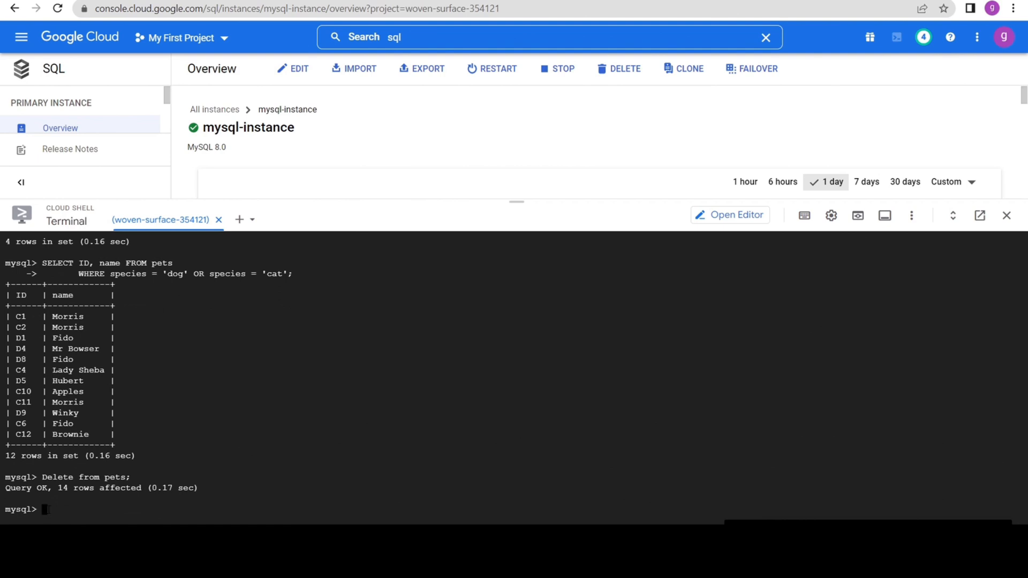
{"action": "type", "text": "select * from pets;"}
{"action": "key", "text": "Return"}
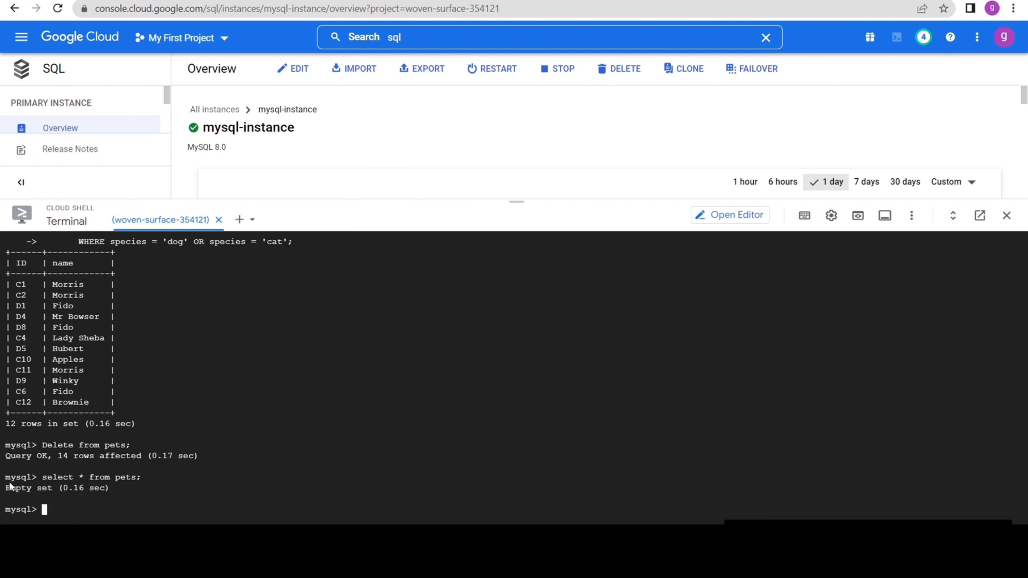